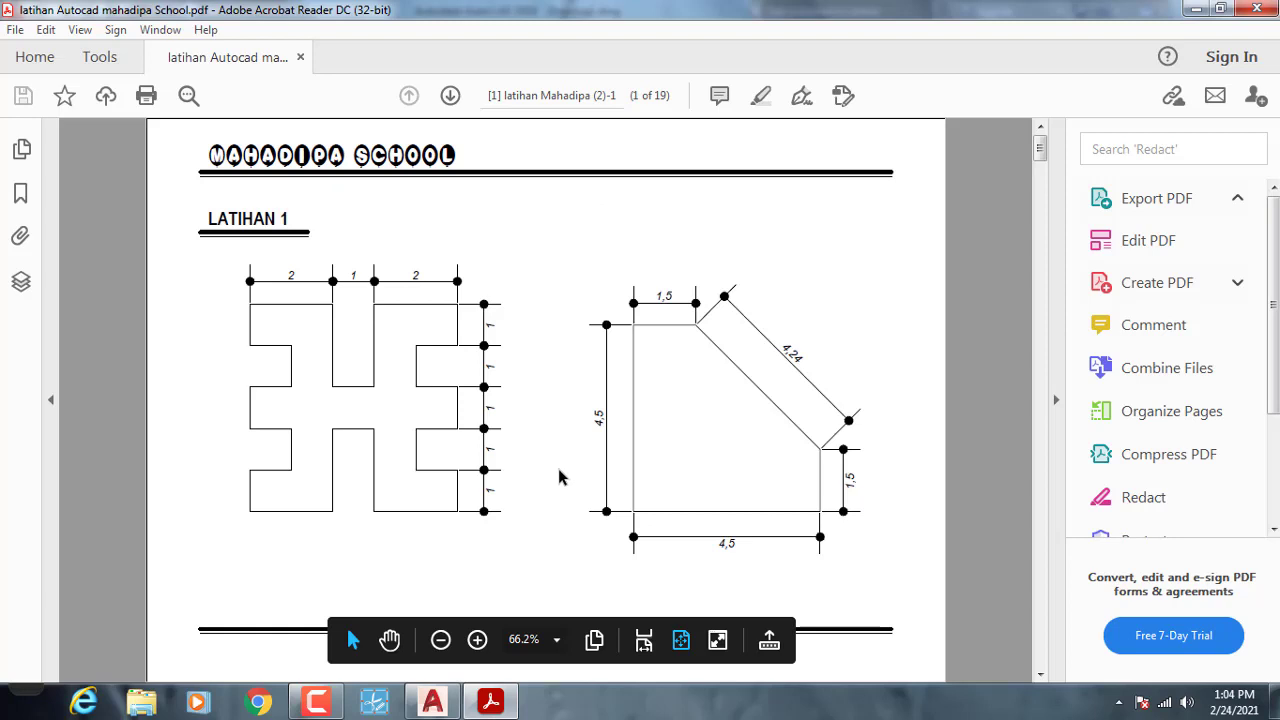
Bring up the LATIHAN 2 exercise on page 2 of the PDF
scroll(558, 470, down, 2)
scroll(562, 455, up, 2)
click(1043, 157)
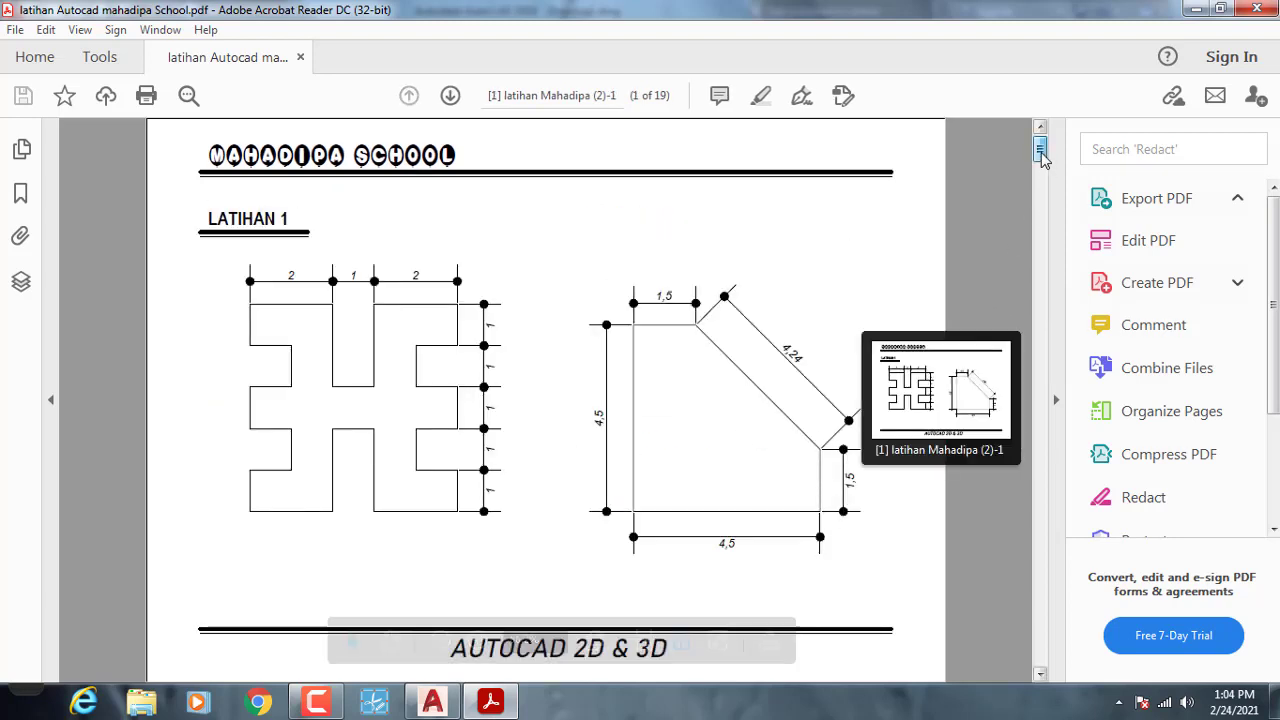
click(1041, 674)
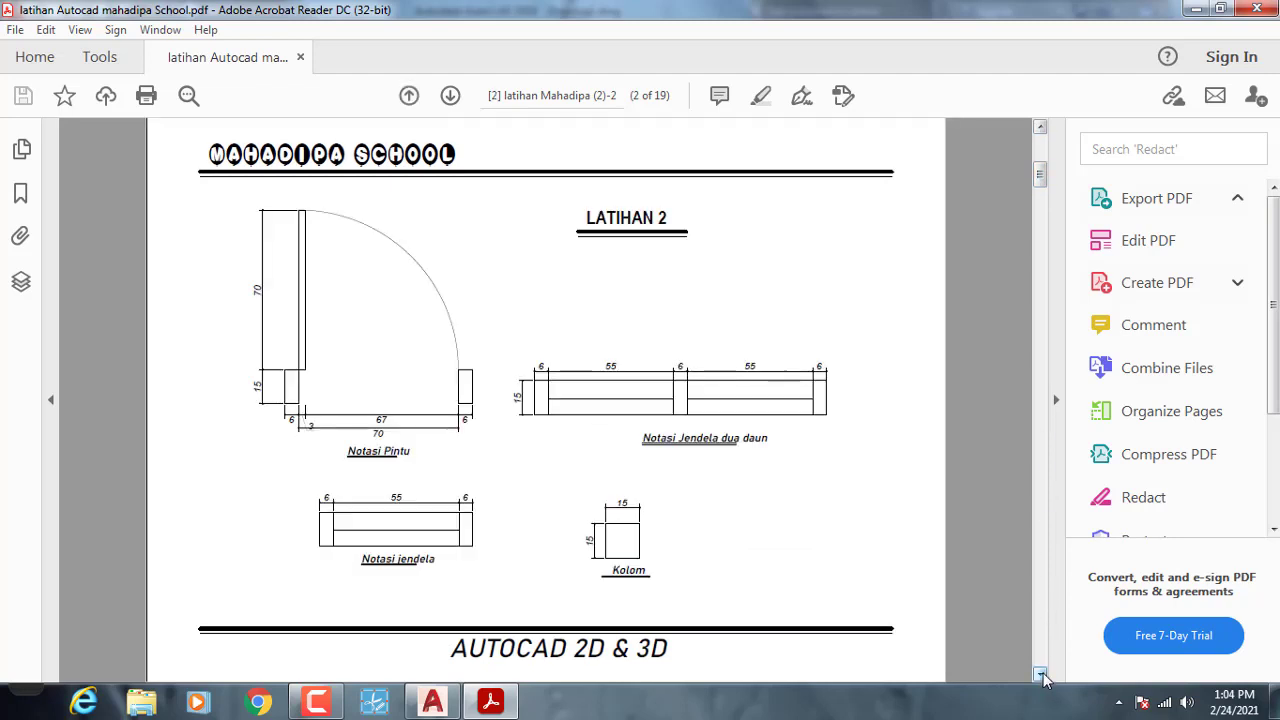
click(1041, 674)
click(1040, 127)
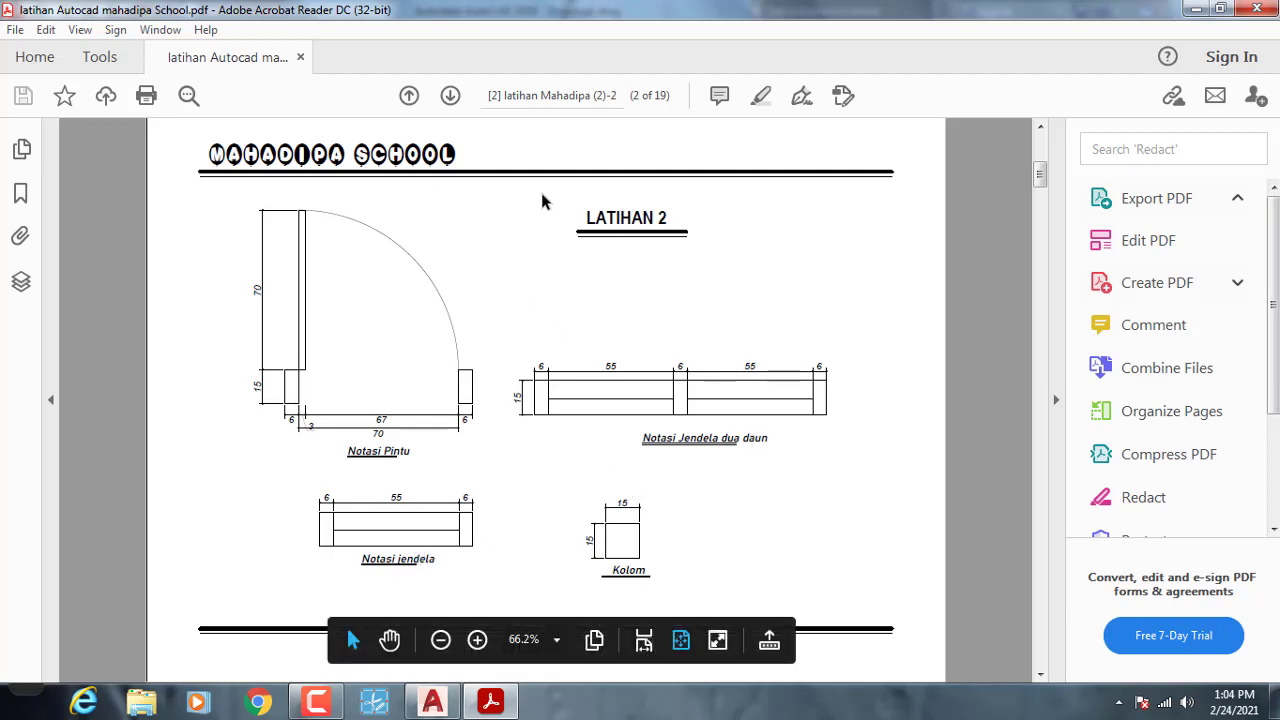
Restore the AutoCAD and Acrobat Reader windows from full screen and arrange them side by side, with the PDF beside the drawing
click(1197, 10)
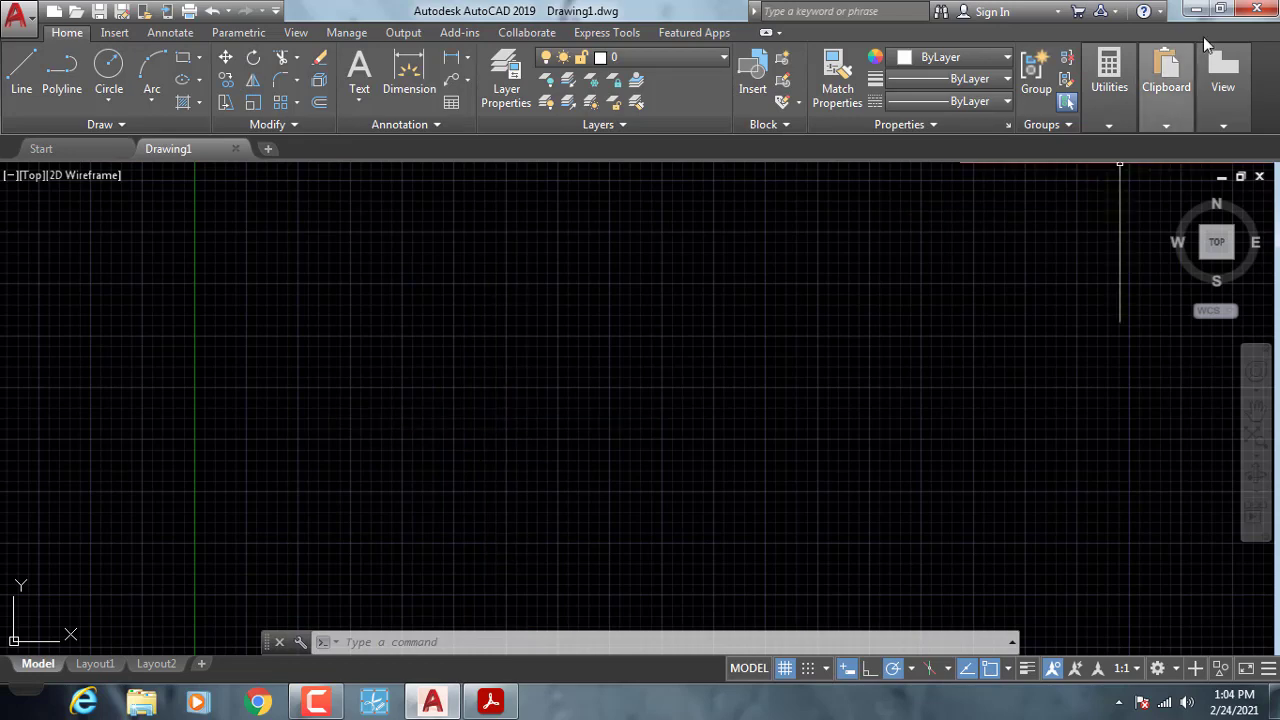
click(1220, 10)
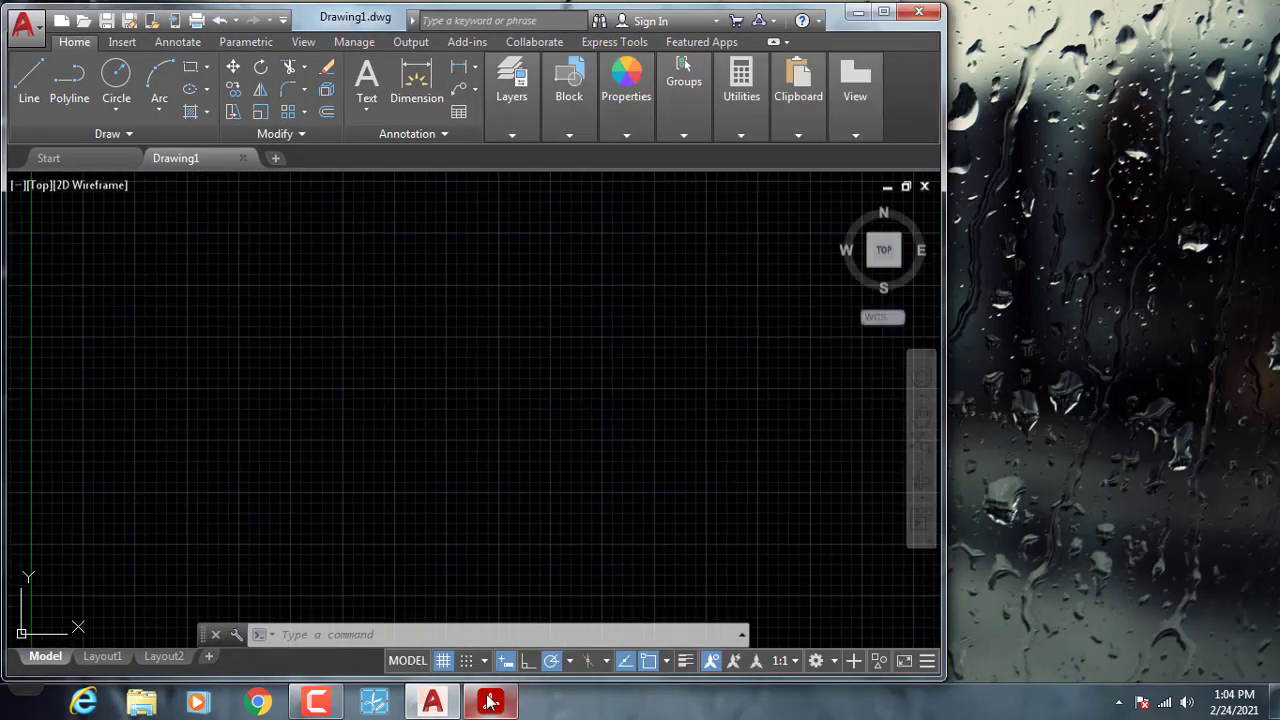
click(490, 702)
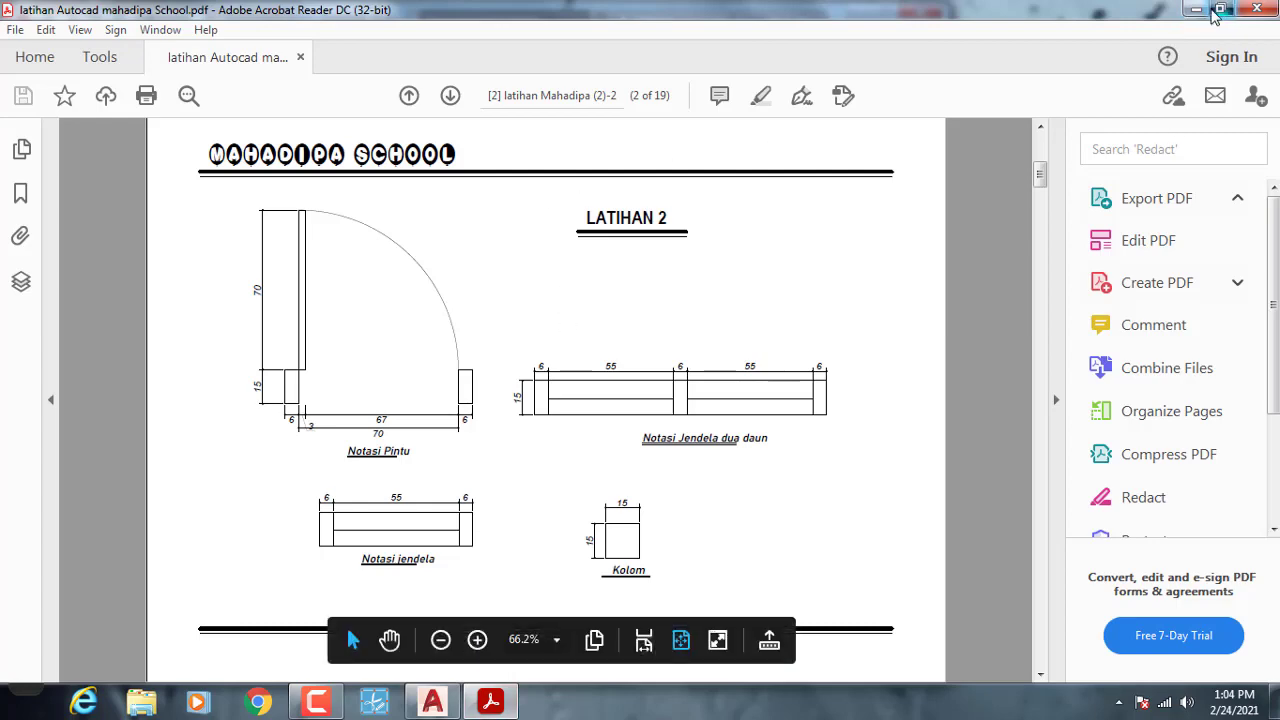
click(1218, 10)
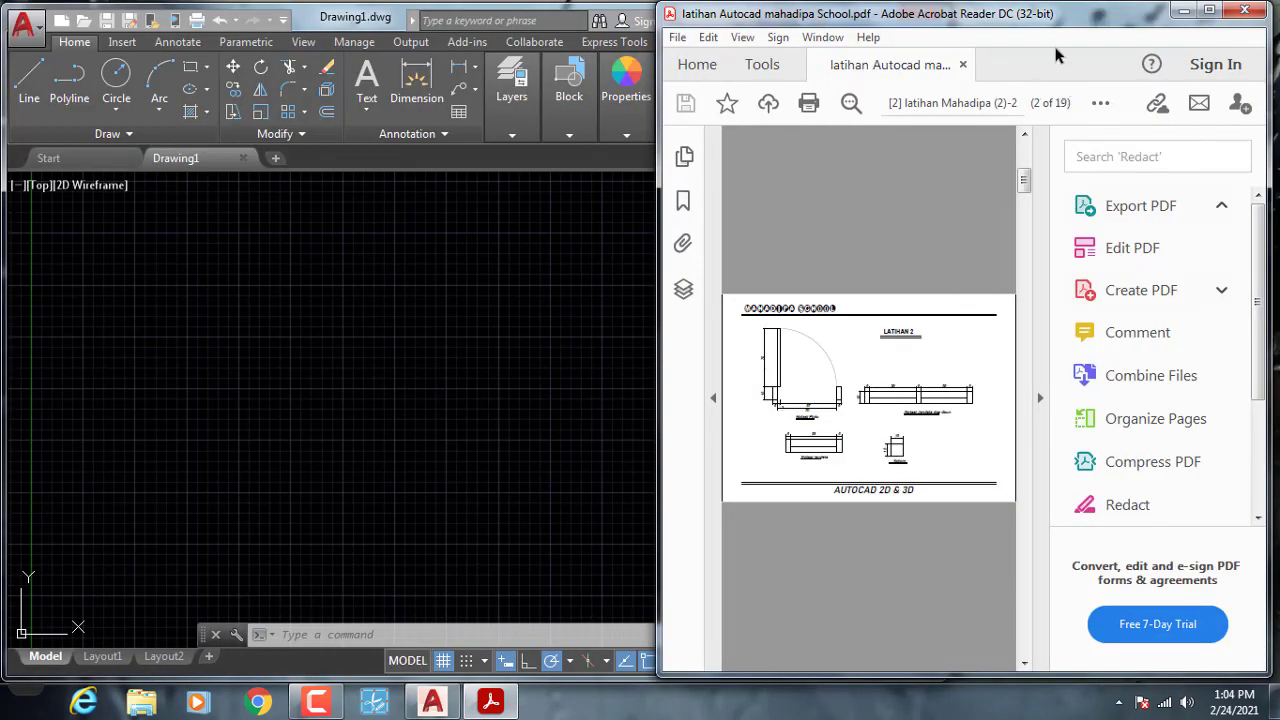
drag(1040, 27, 1208, 44)
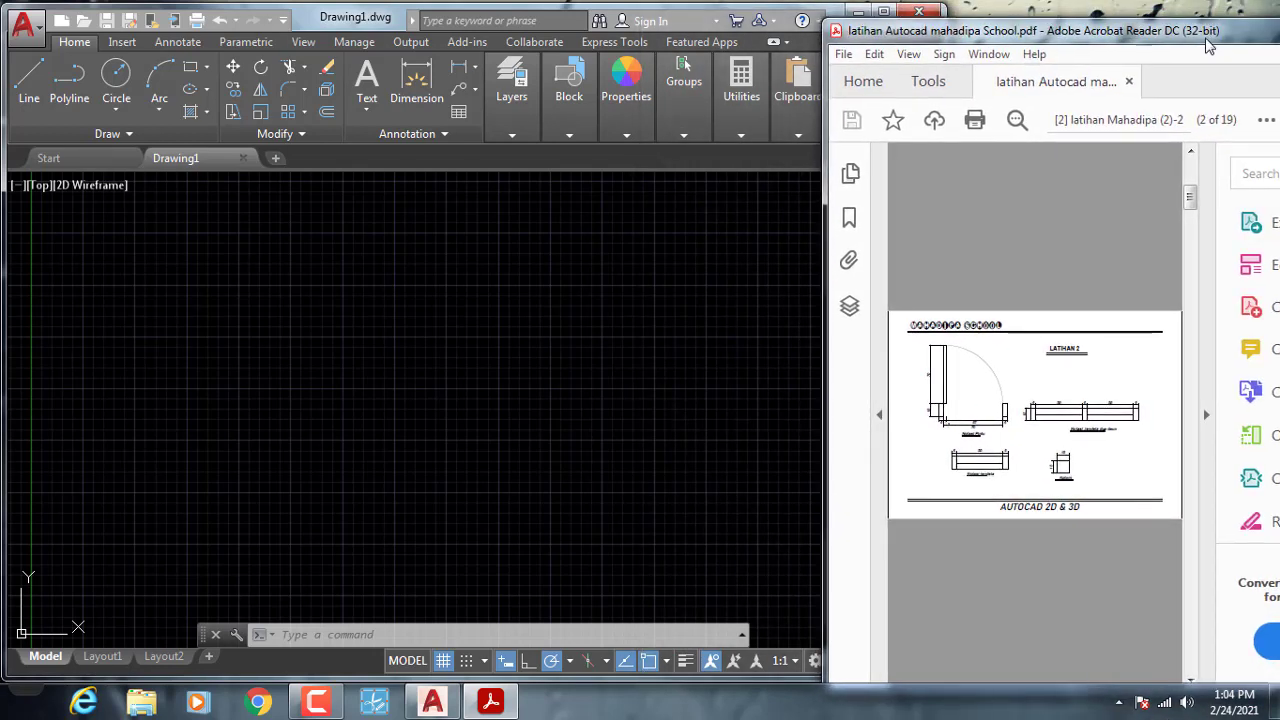
click(650, 362)
Enlarge the PDF page around the Notasi Pintu drawing and examine its dimensions
click(1018, 370)
ctrl+scroll(977, 404, up, 3)
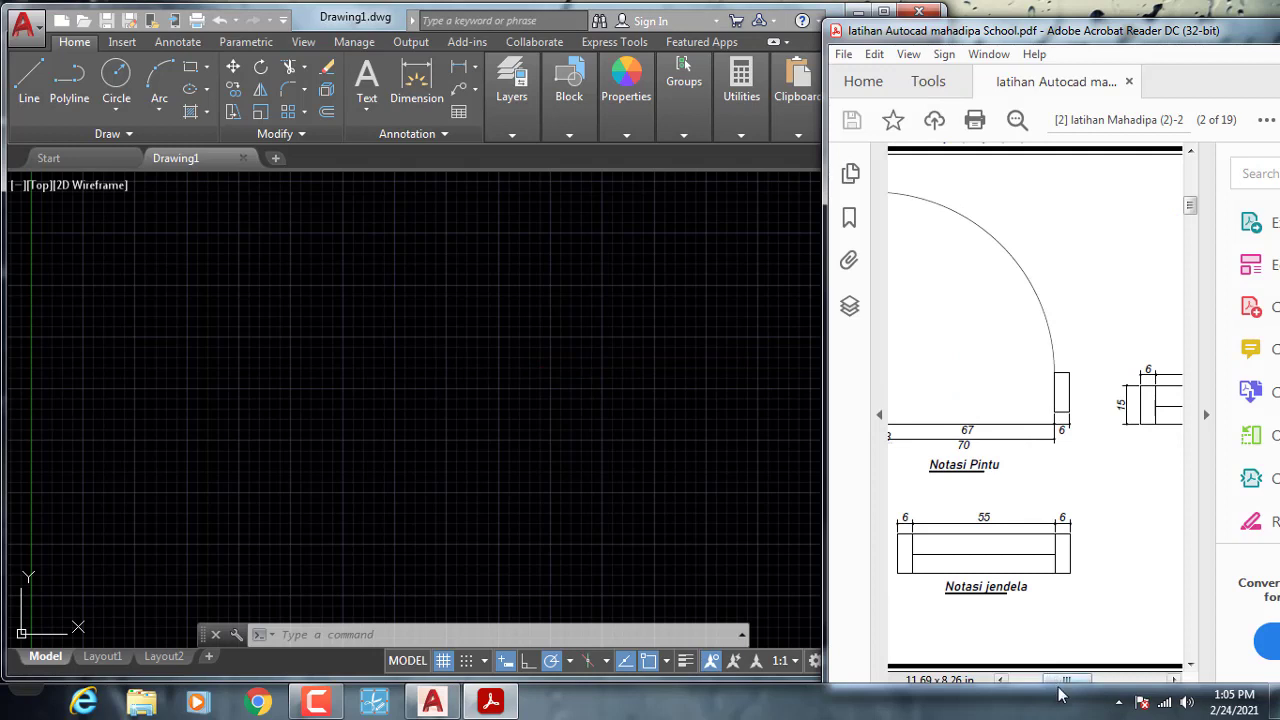
drag(1063, 686, 1046, 682)
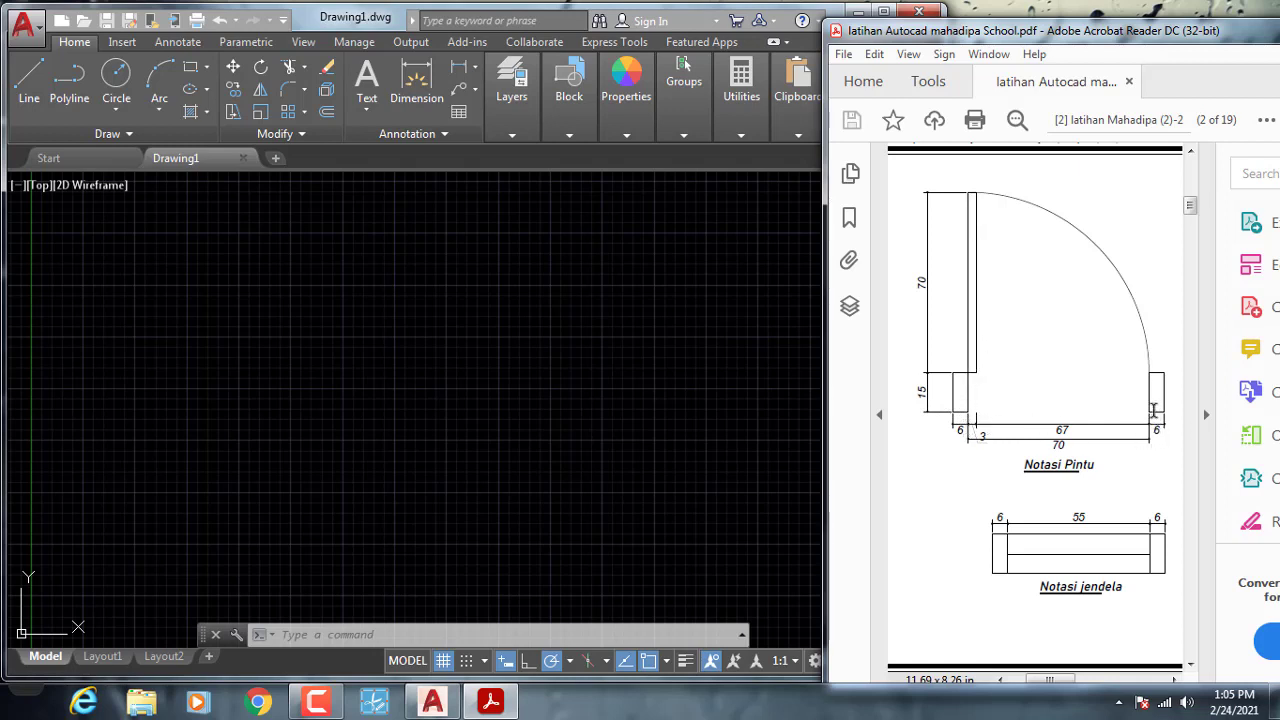
In AutoCAD, draw a 6 by 15 rectangle as the left door jamb, following the Notasi Pintu dimensions
click(400, 334)
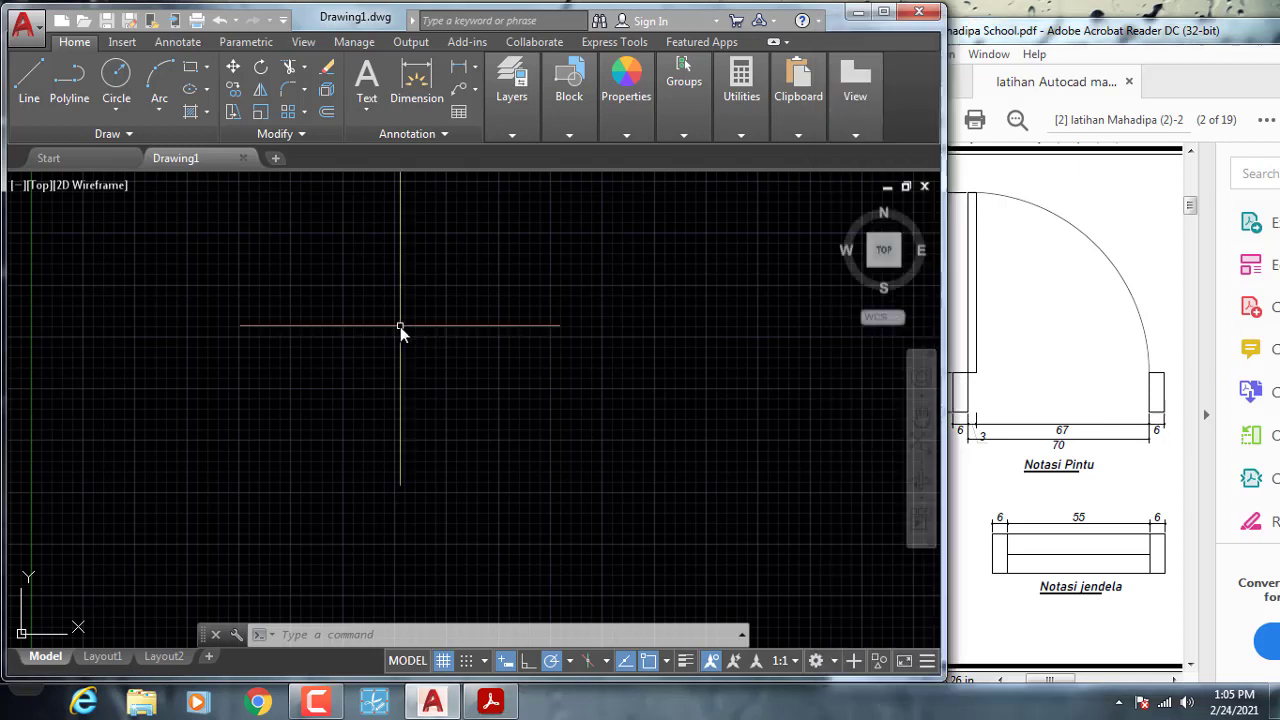
click(207, 70)
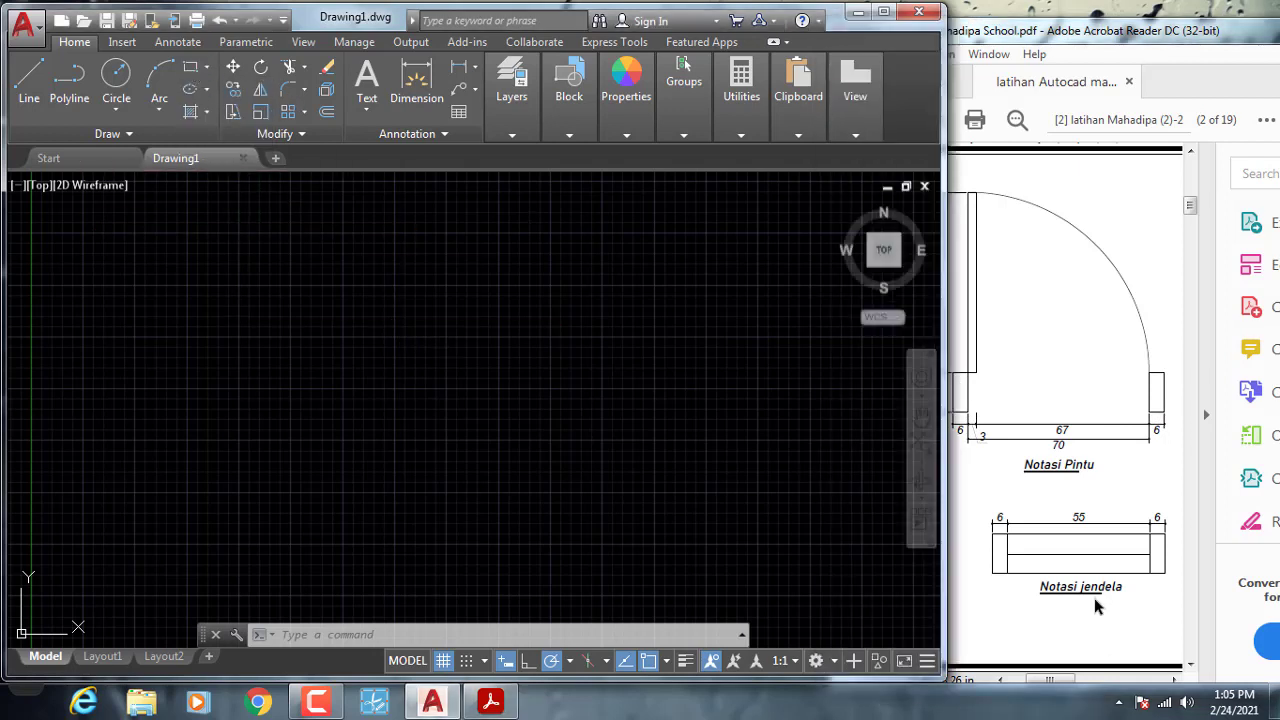
click(196, 68)
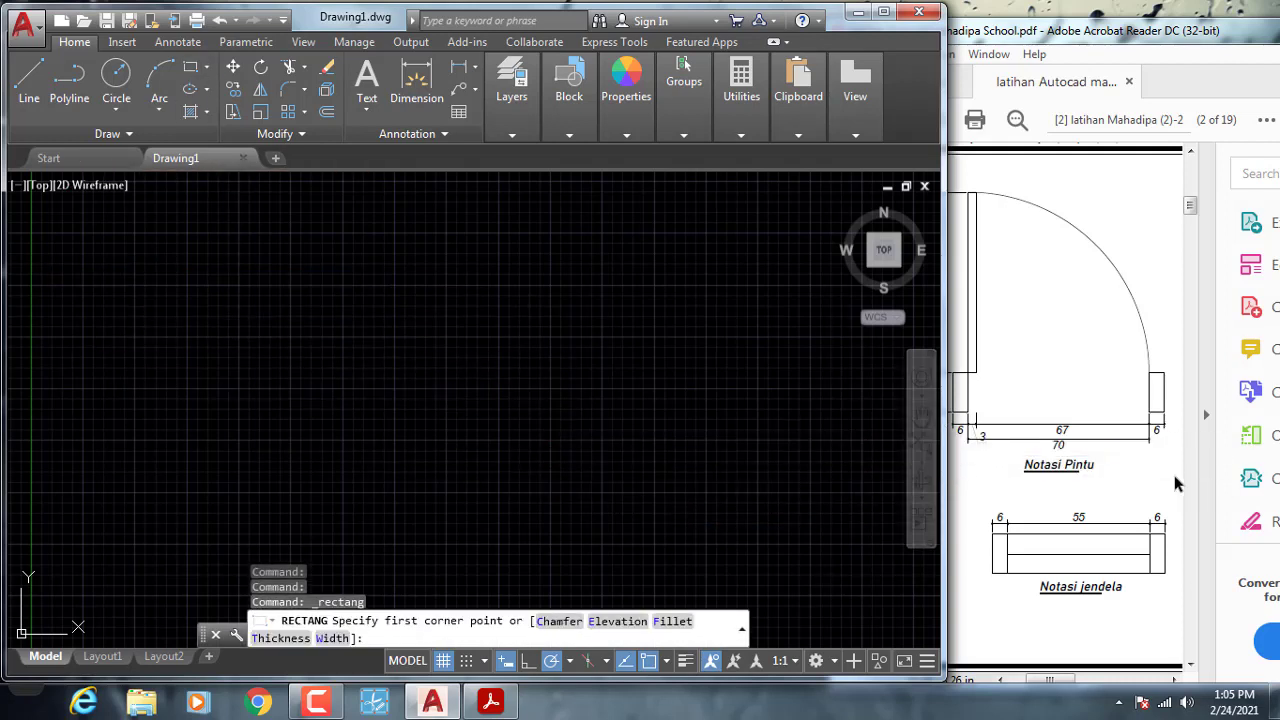
click(962, 410)
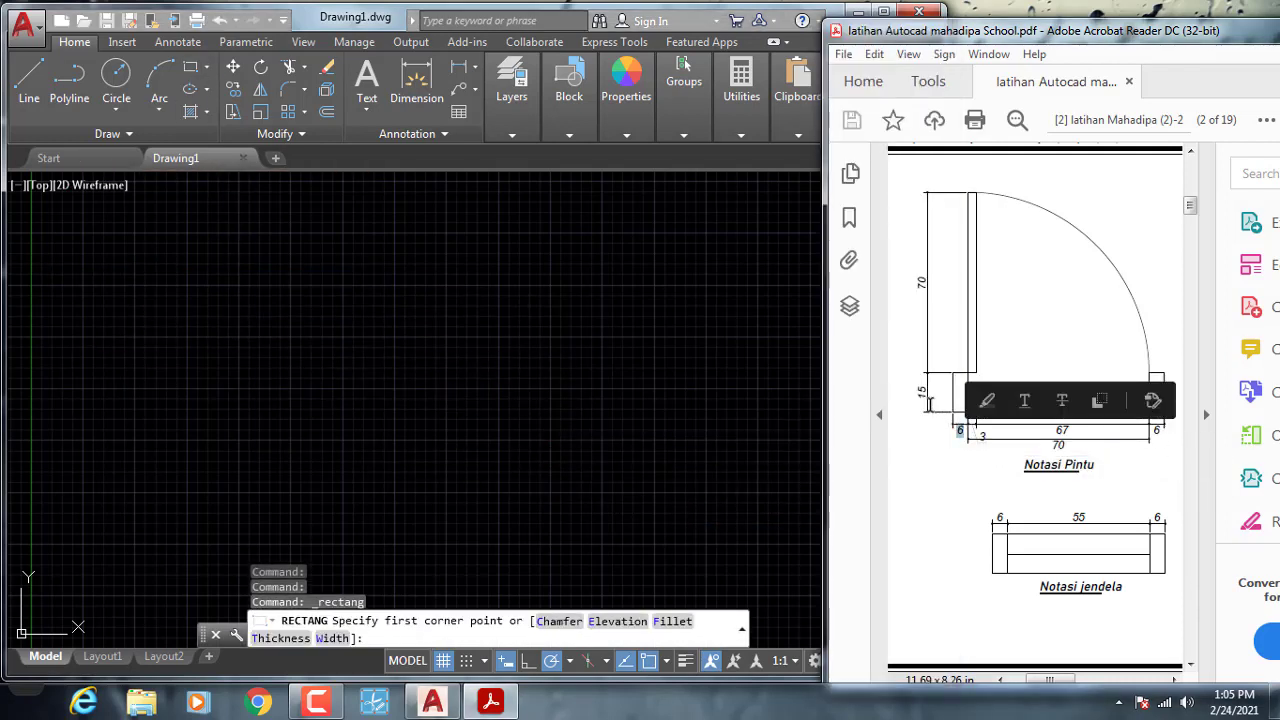
click(386, 452)
click(293, 476)
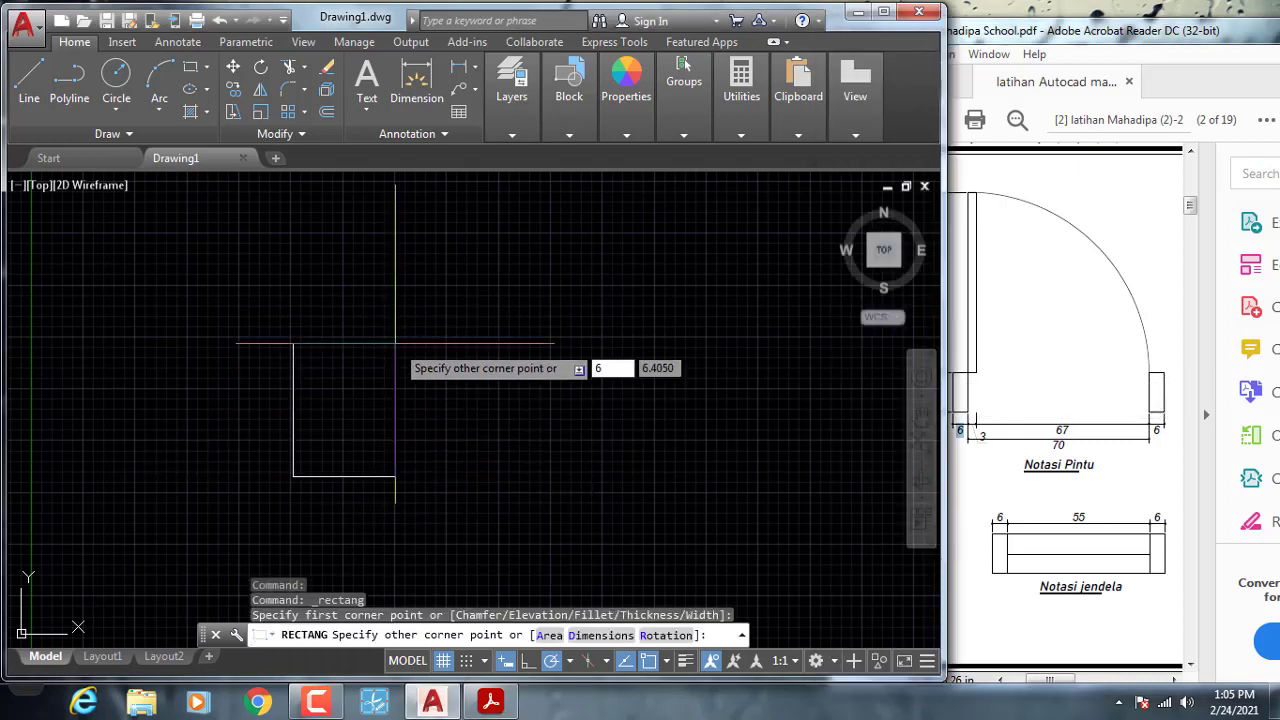
text(6)
key(Tab)
text(1)
key(Return)
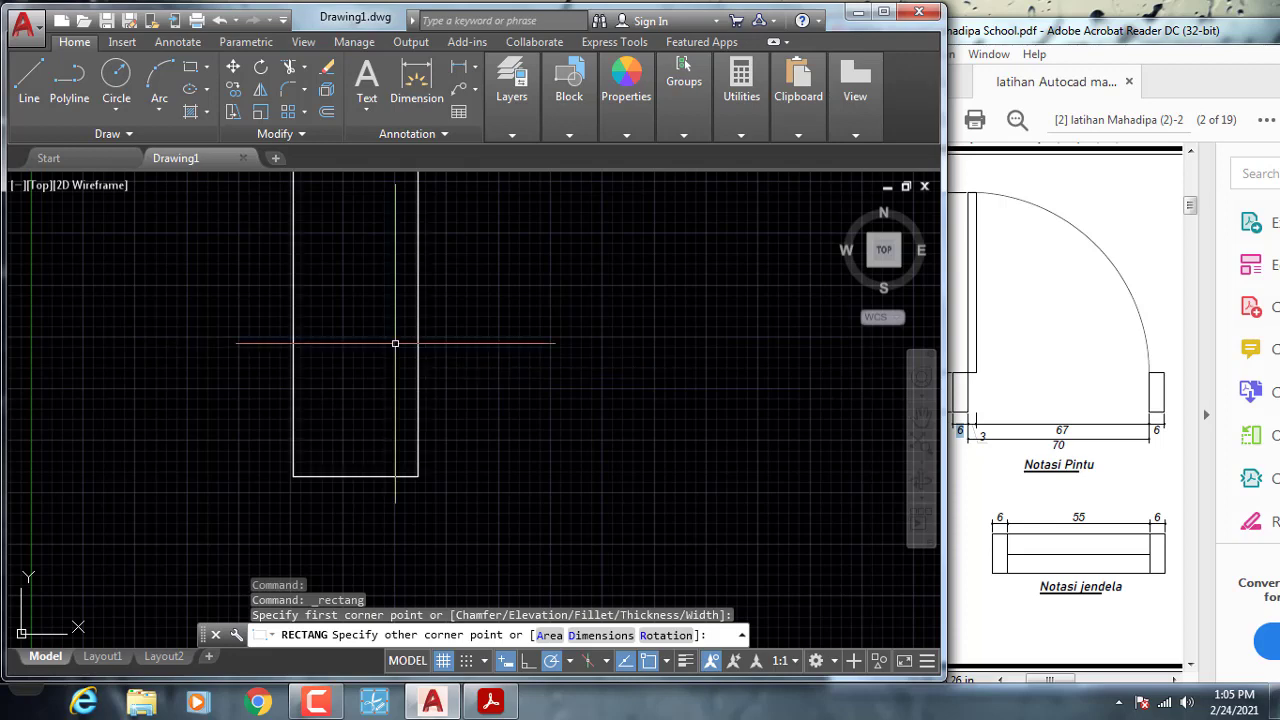
Turn off the grid display in the drawing area
scroll(387, 340, down, 10)
scroll(387, 333, up, 6)
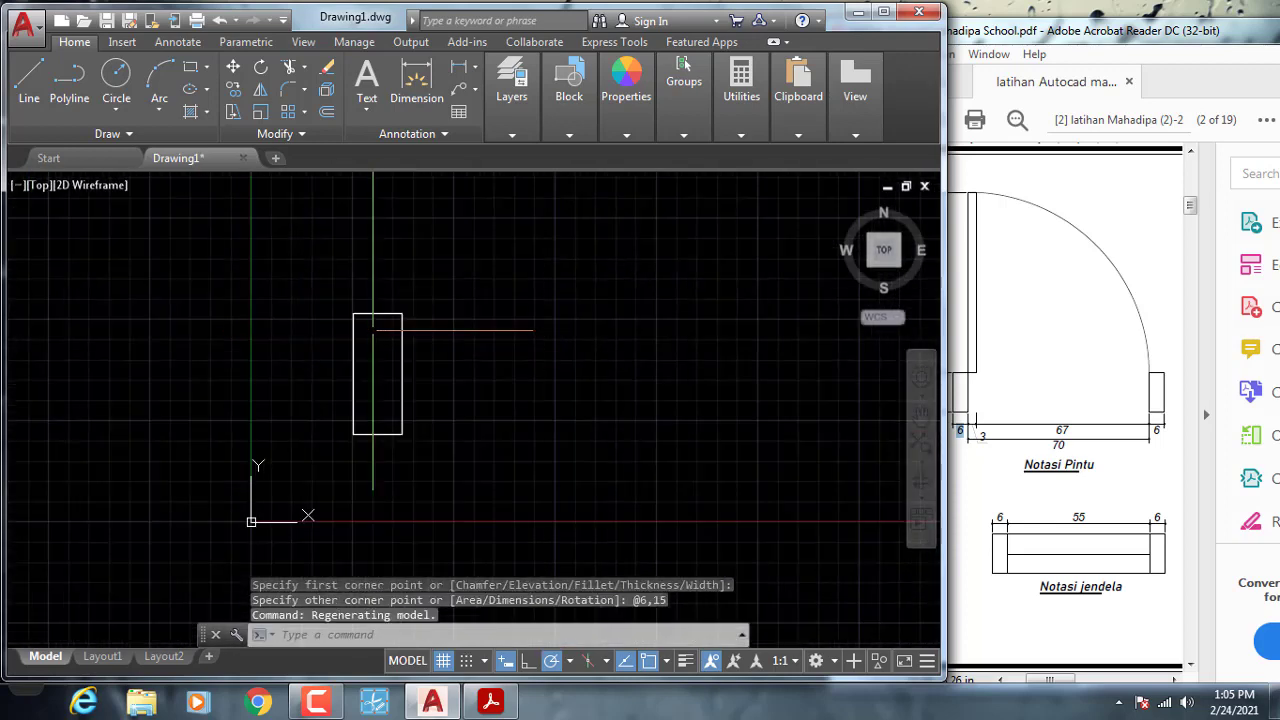
middle_drag(374, 329, 348, 342)
click(443, 662)
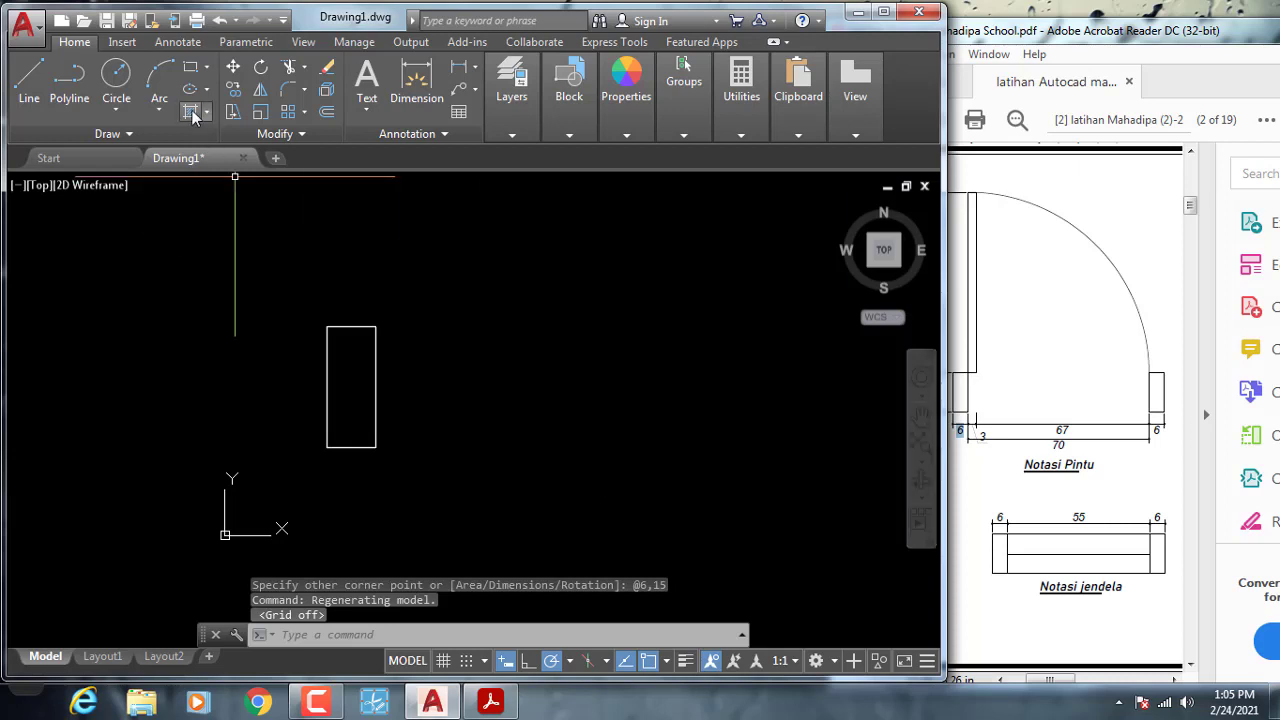
Draw a 3 by 70 rectangle for the door leaf, starting from the jamb's upper-right corner
click(189, 70)
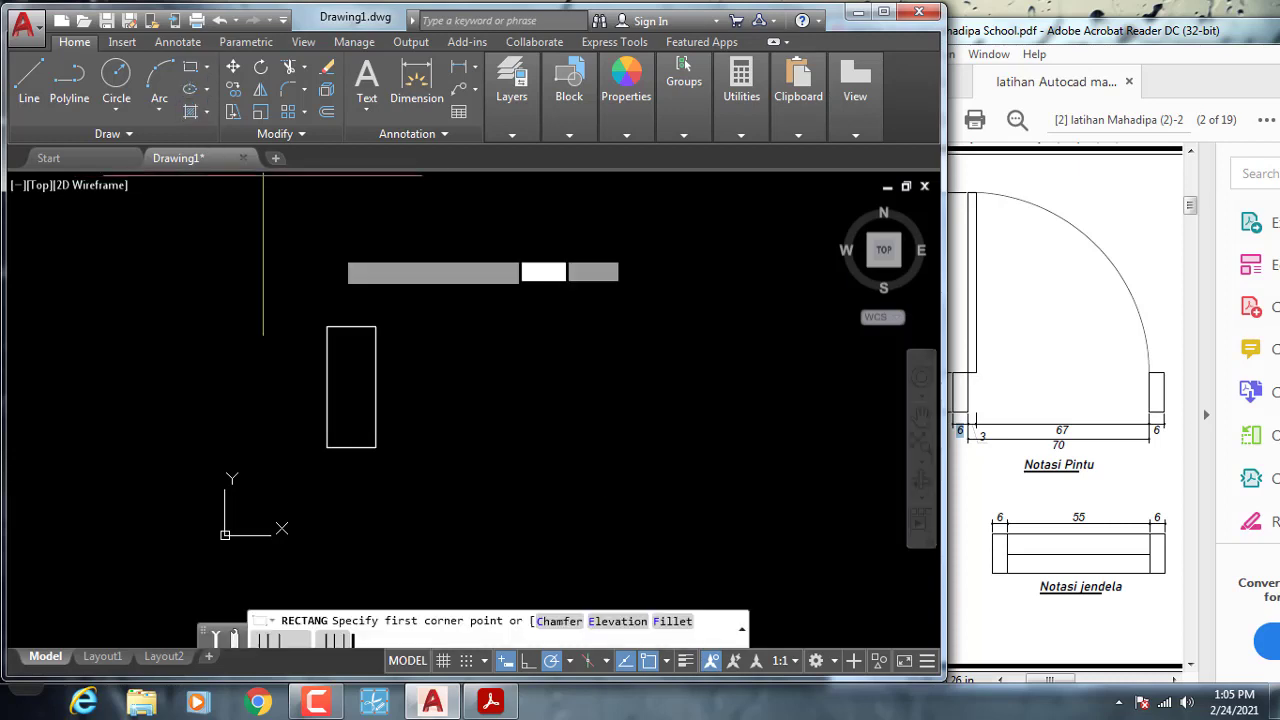
click(376, 327)
mouse_move(408, 293)
middle_down()
mouse_move(396, 369)
mouse_move(343, 455)
middle_up()
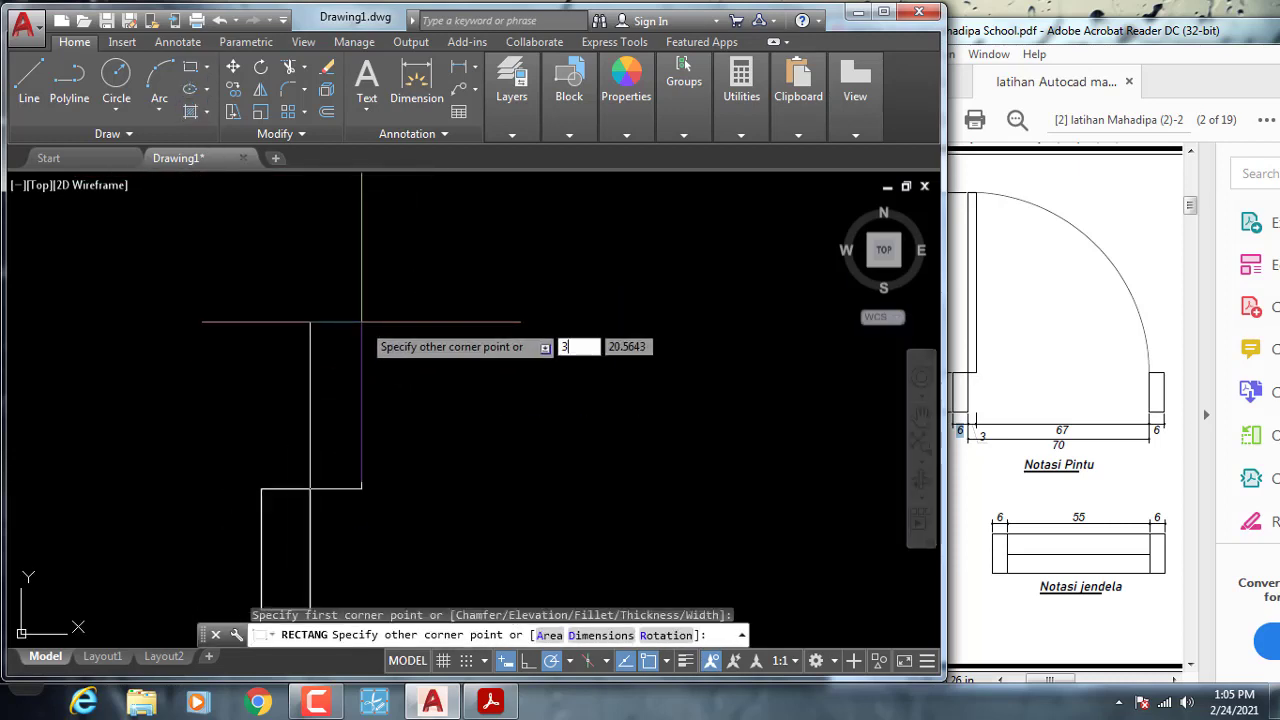
key(Tab)
text(70)
key(Return)
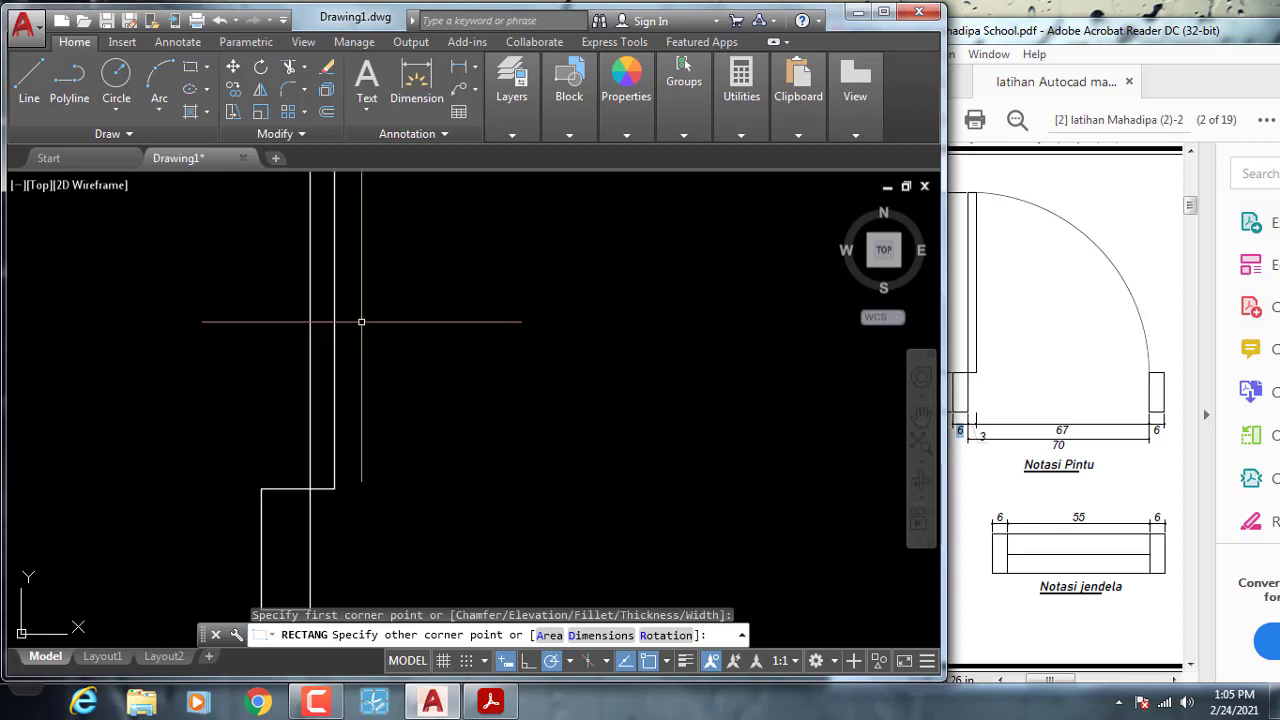
Rotate the door leaf to 270° about its lower-left corner so that it lies horizontally from the jamb
scroll(357, 400, down, 3)
scroll(402, 380, up, 2)
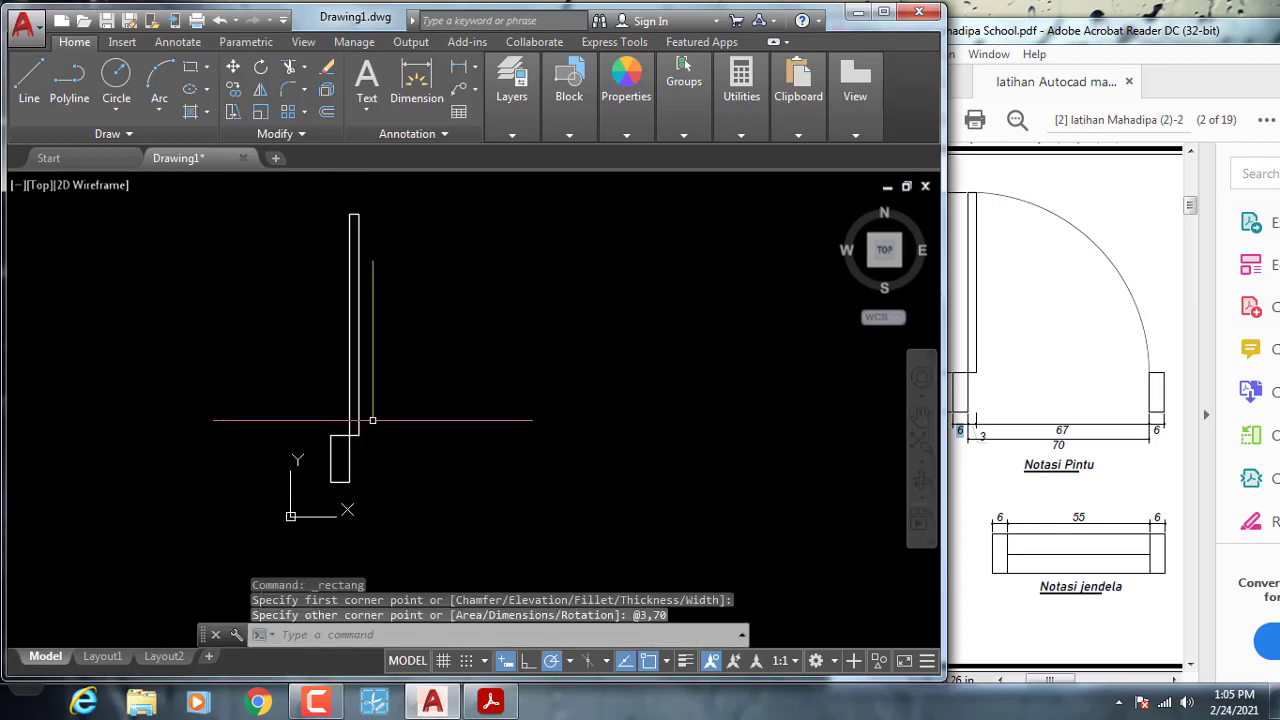
click(260, 70)
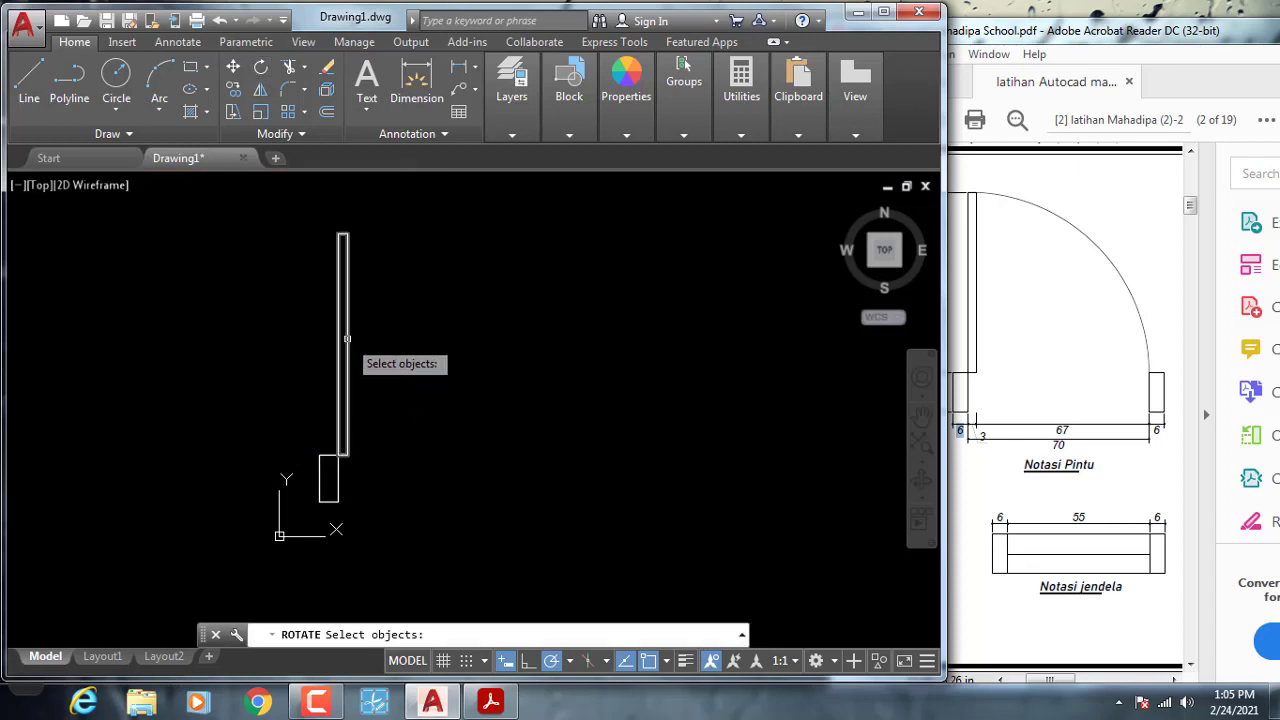
click(348, 343)
key(Return)
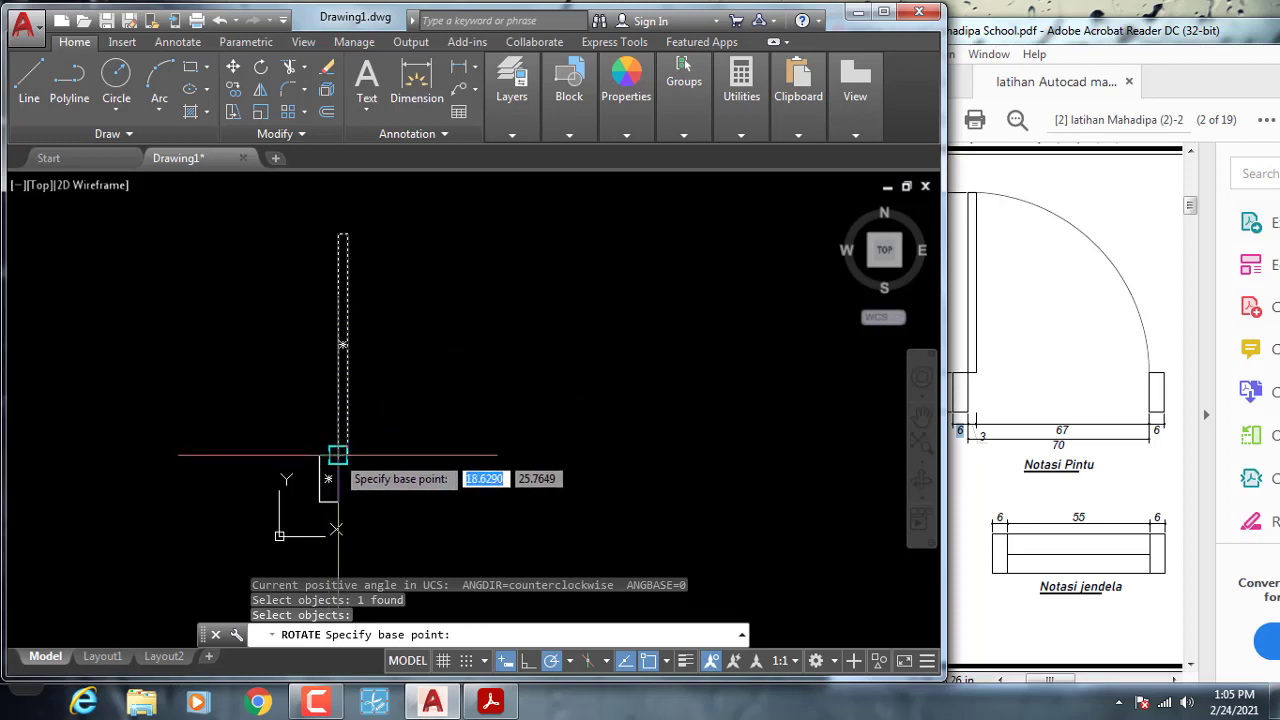
click(337, 455)
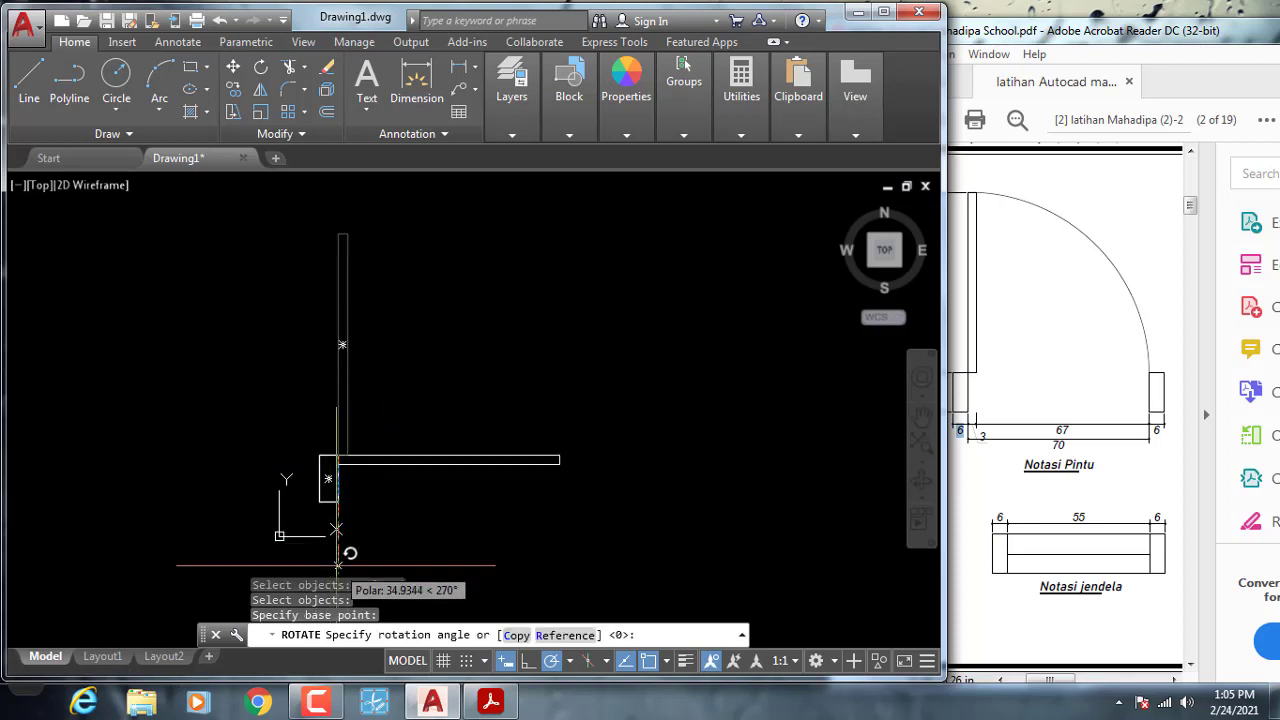
click(336, 566)
Copy the door jamb from its upper-left corner to the upper-right end of the horizontal door leaf
scroll(448, 489, up, 4)
middle_drag(448, 489, 457, 501)
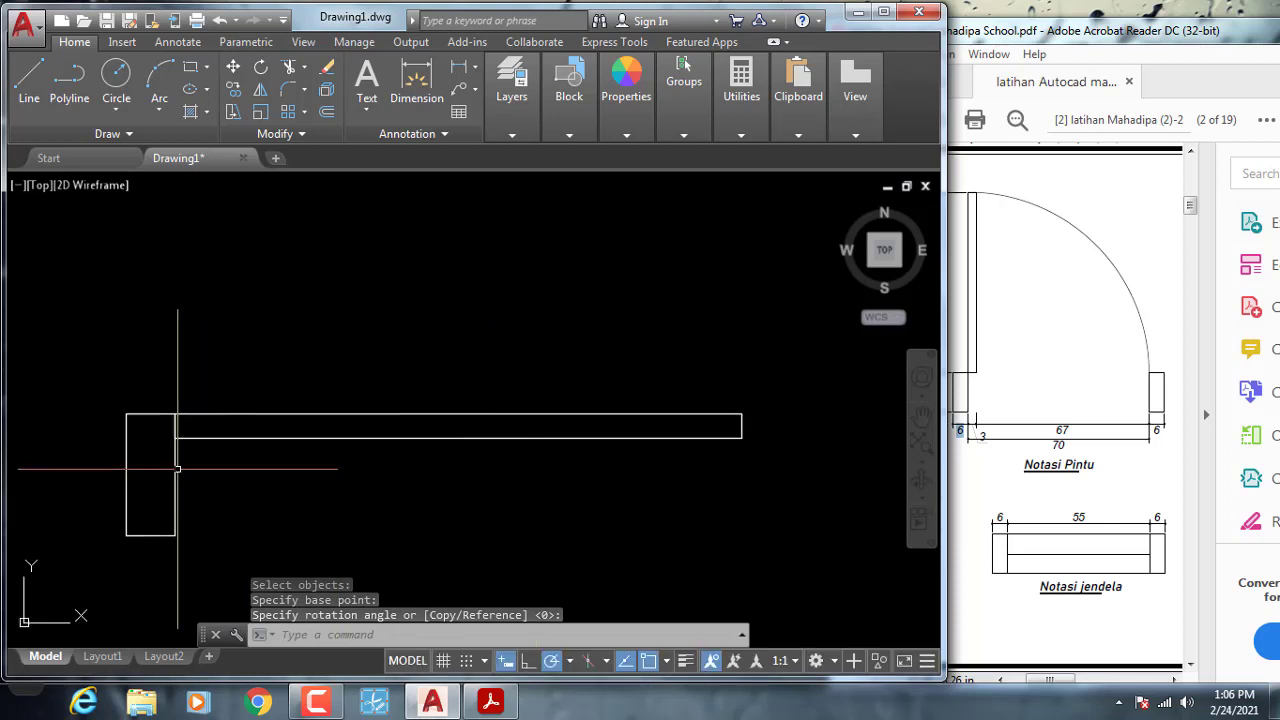
click(177, 462)
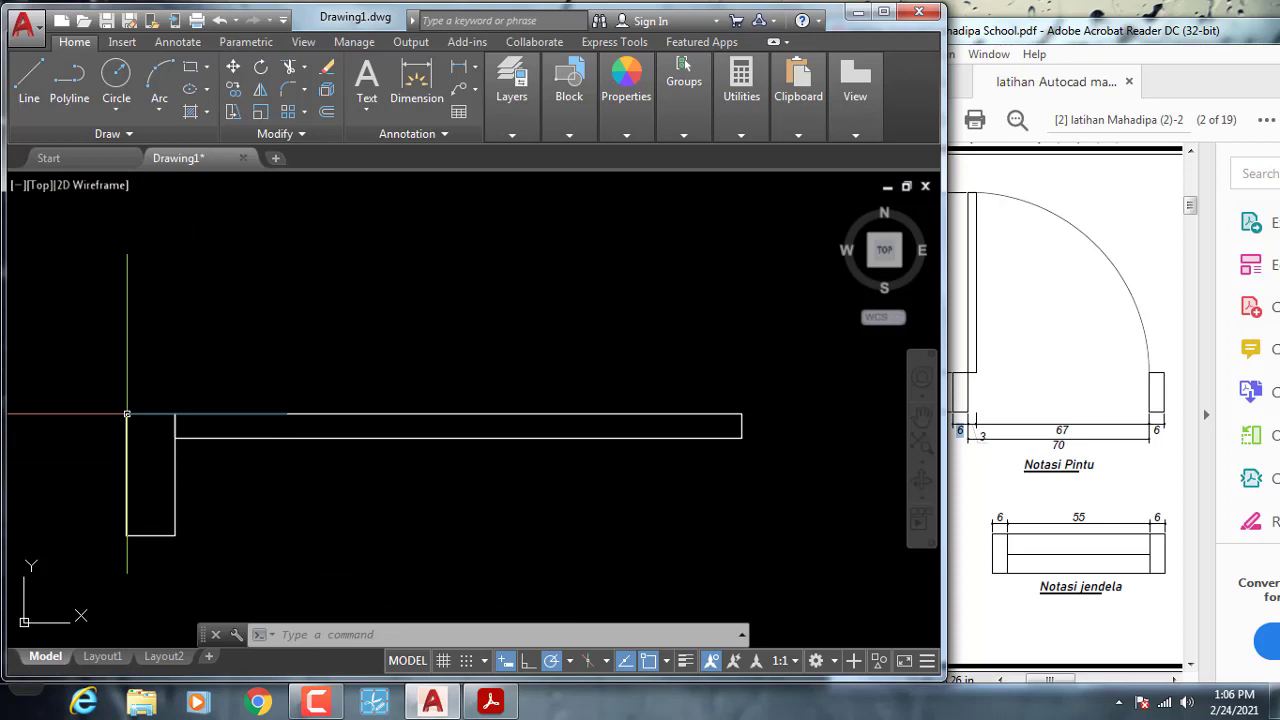
click(233, 88)
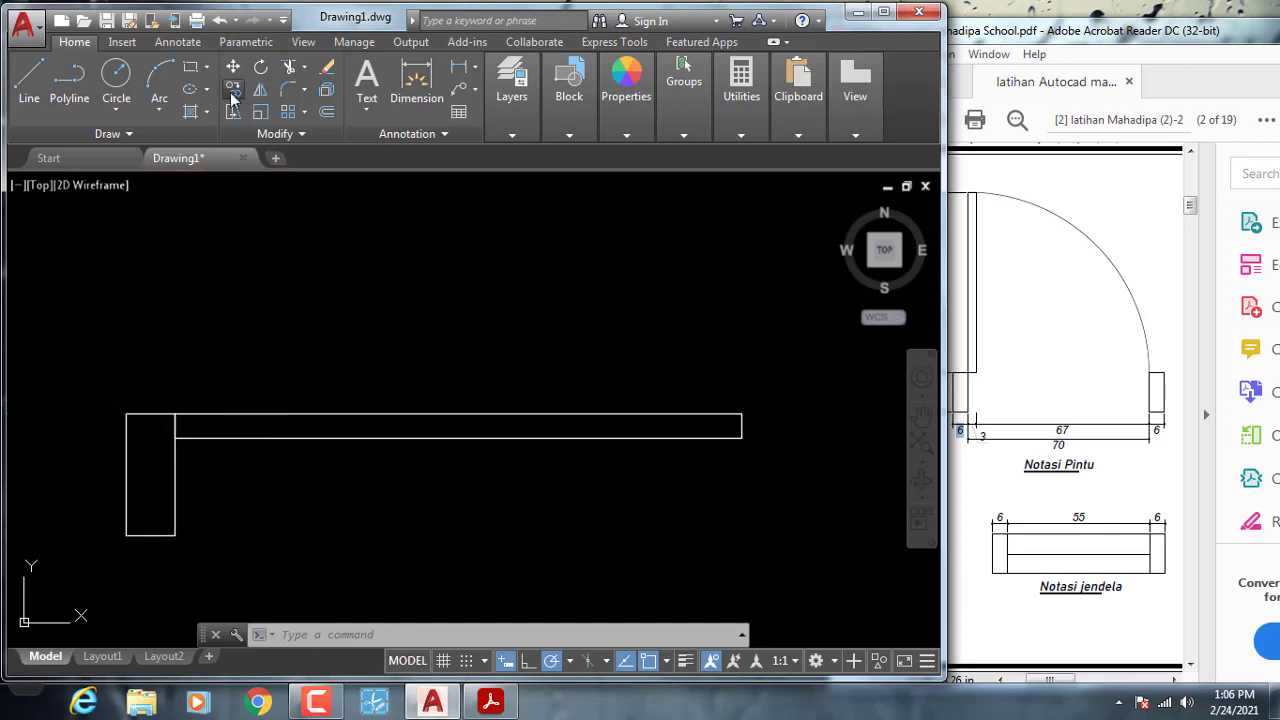
click(176, 484)
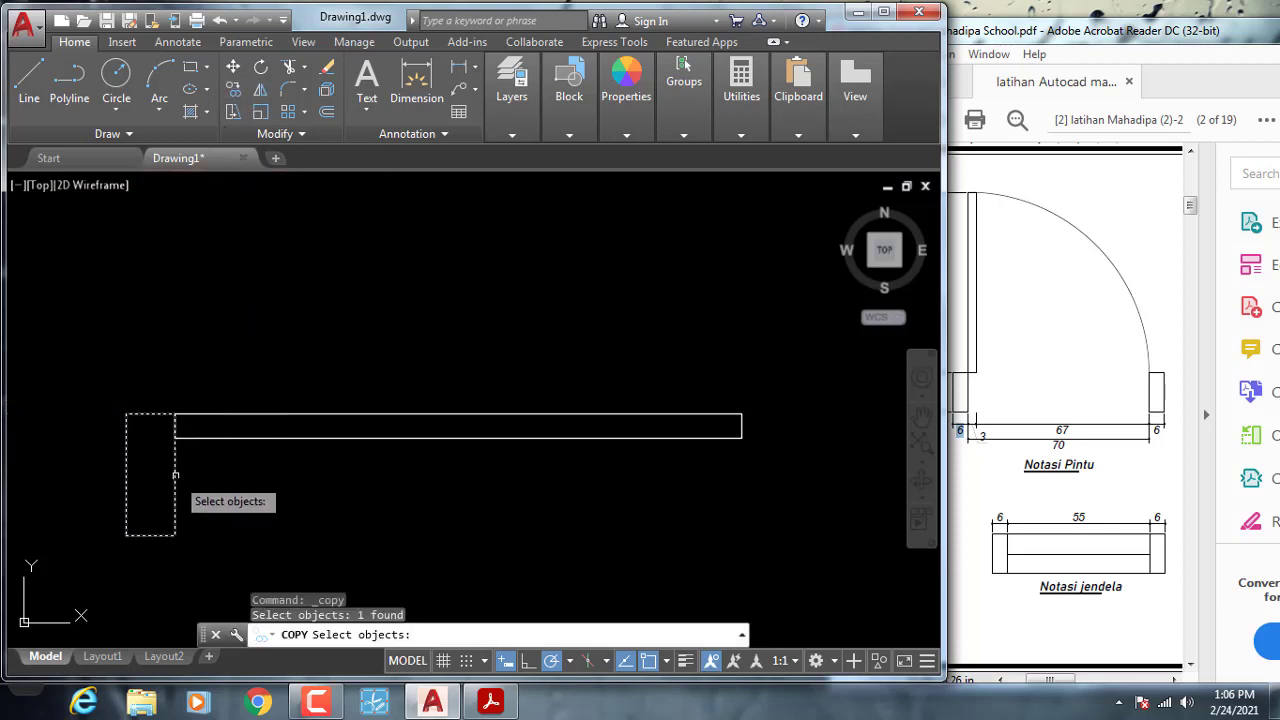
key(Return)
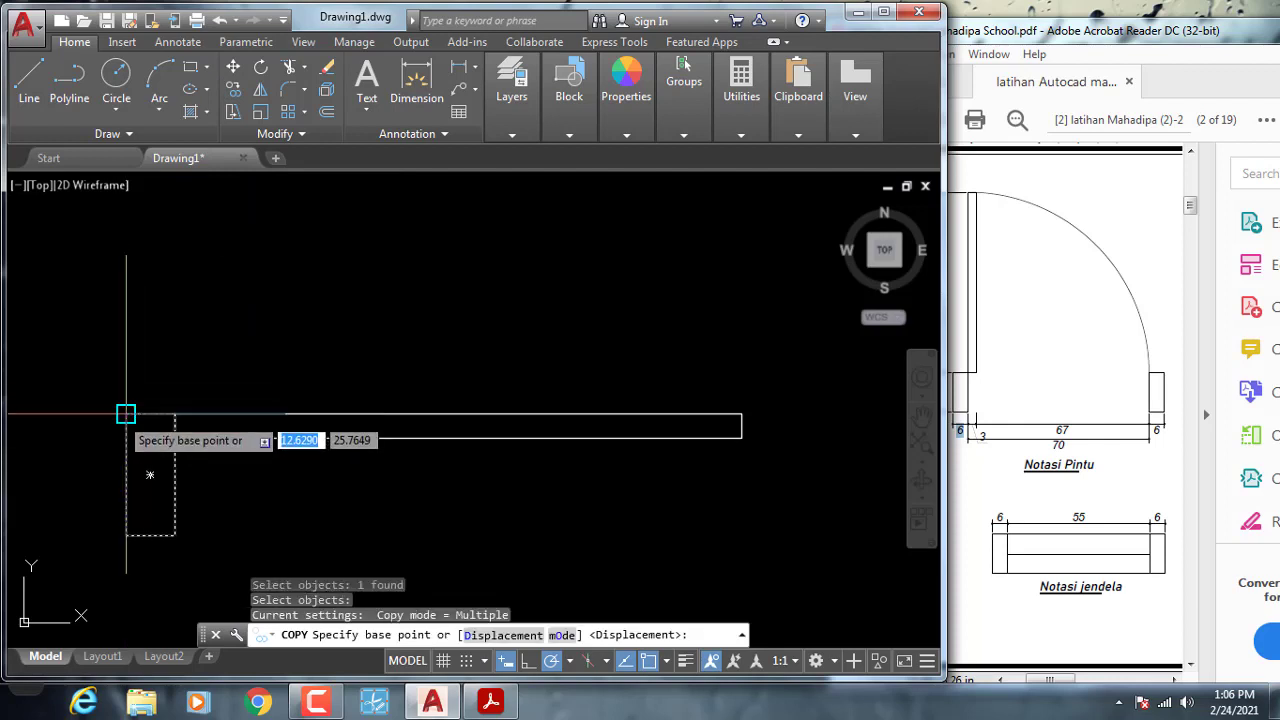
click(126, 413)
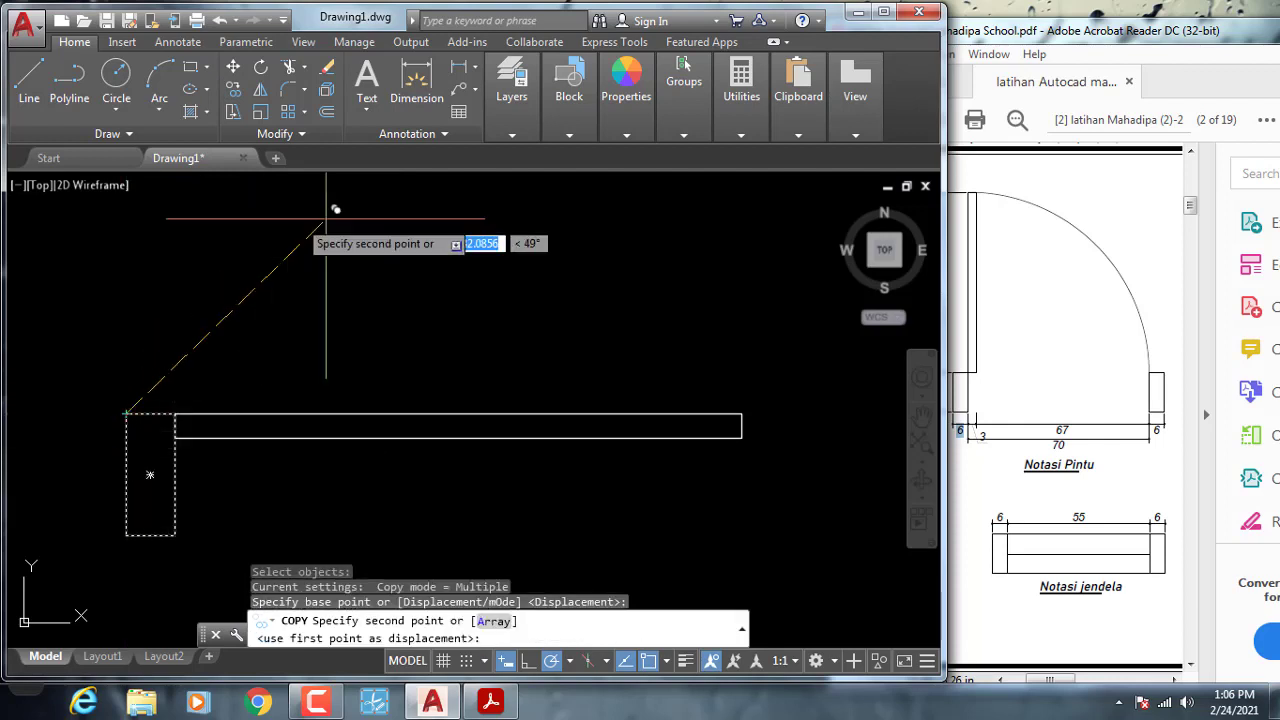
click(741, 413)
key(Return)
Rotate the door leaf by 90° about its upper-left corner so that it stands upright on the left jamb
middle_drag(504, 434, 528, 443)
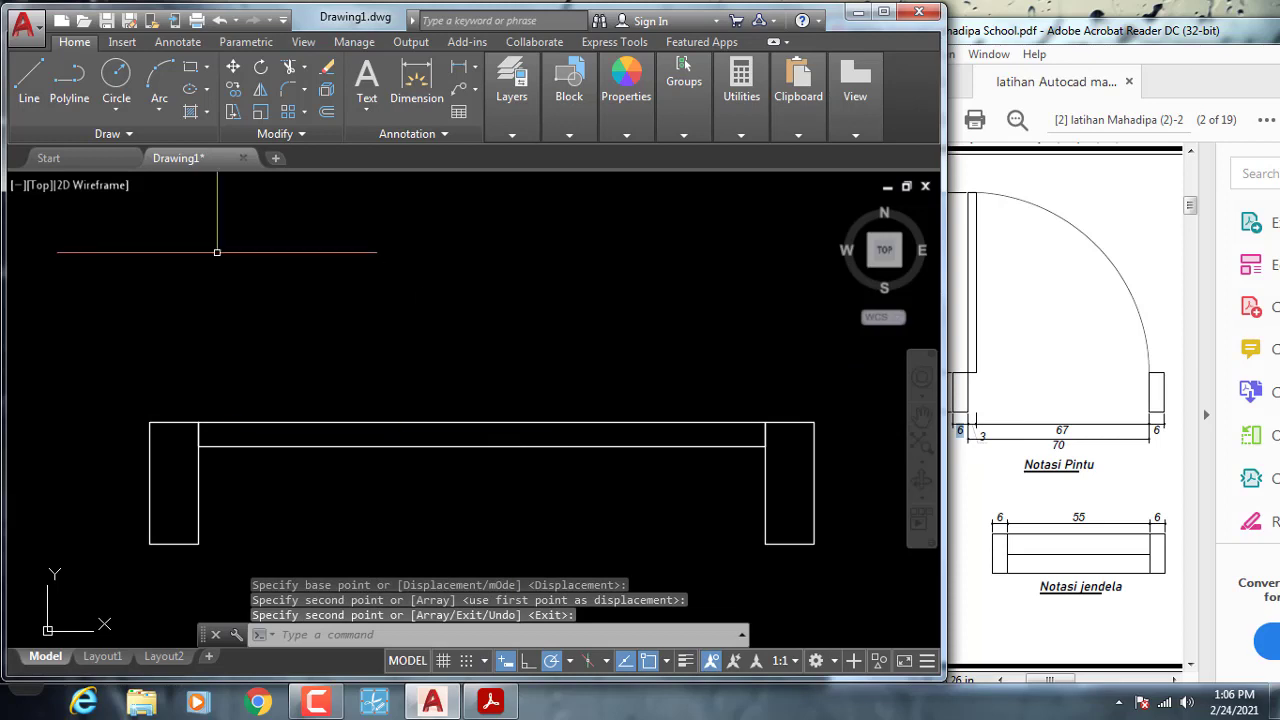
click(261, 68)
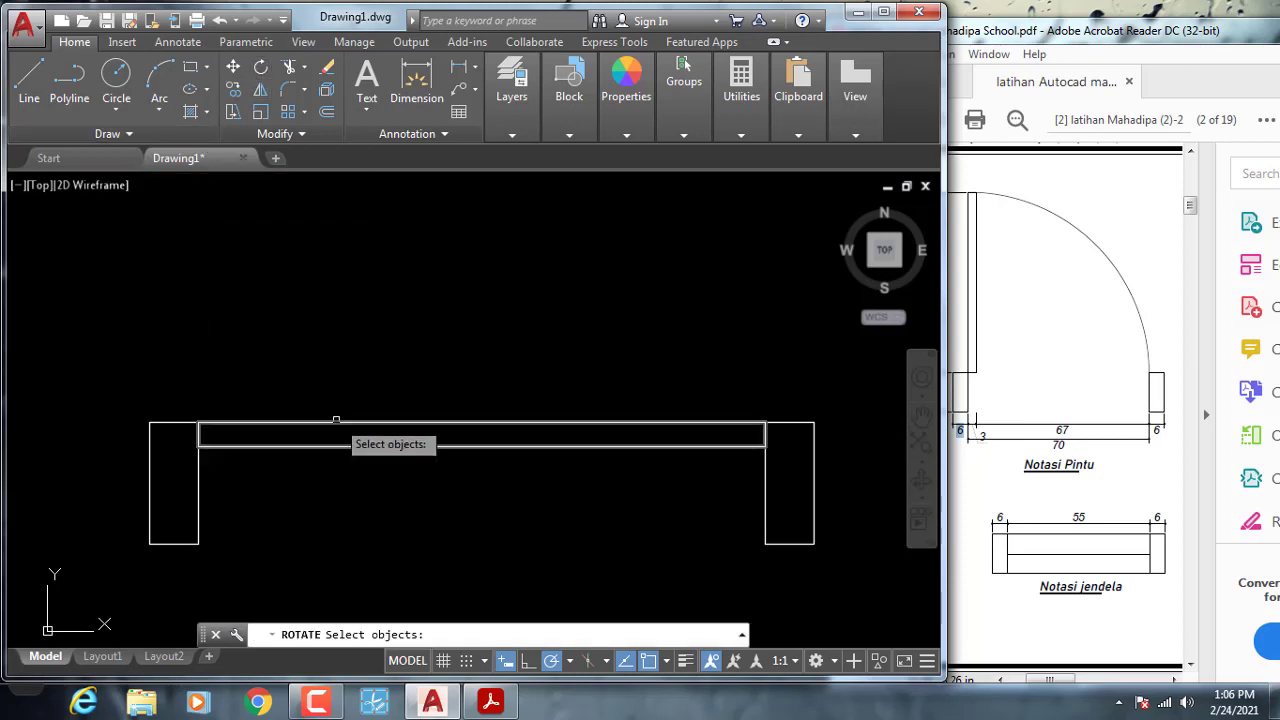
click(333, 418)
click(327, 421)
key(Return)
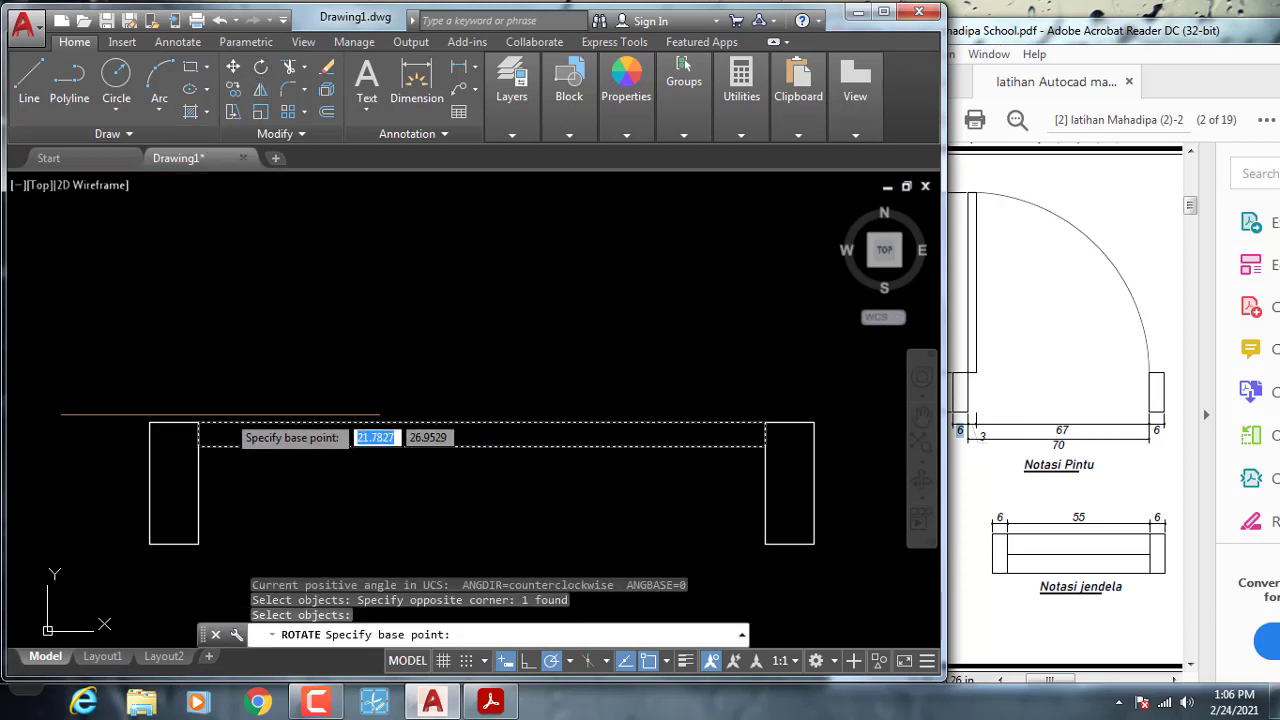
click(198, 421)
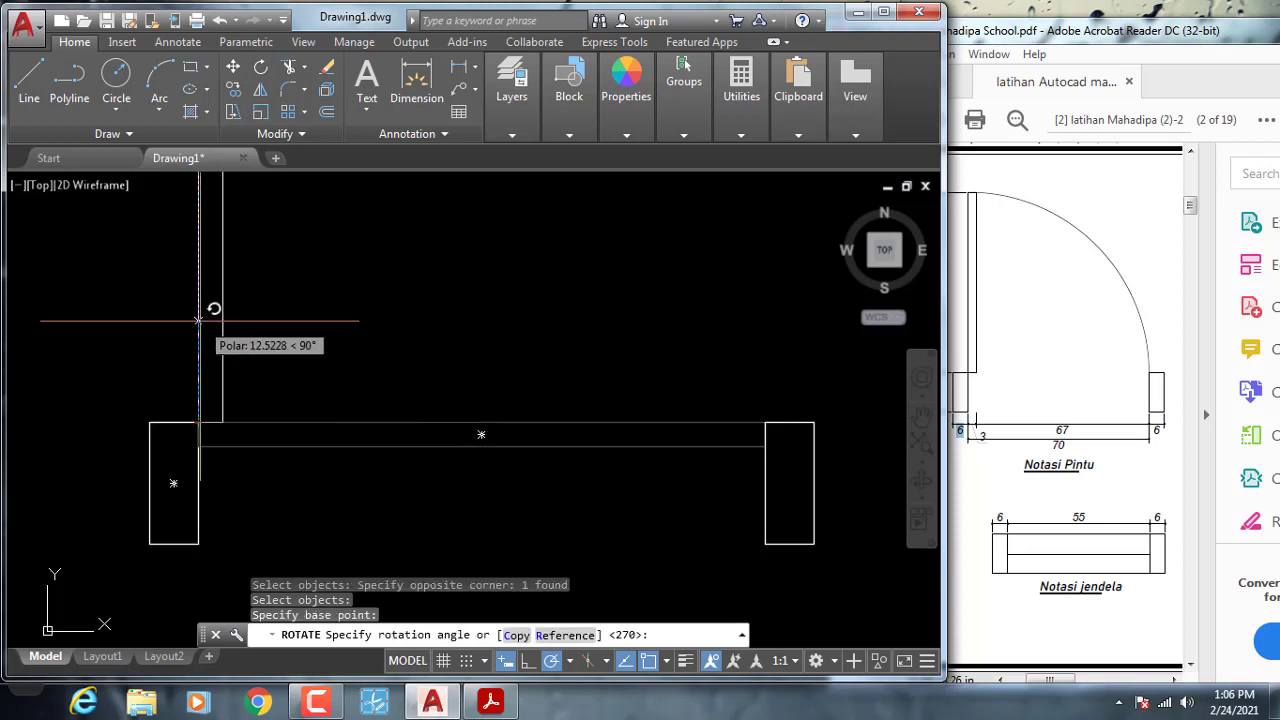
click(198, 321)
scroll(294, 337, down, 5)
scroll(343, 366, up, 2)
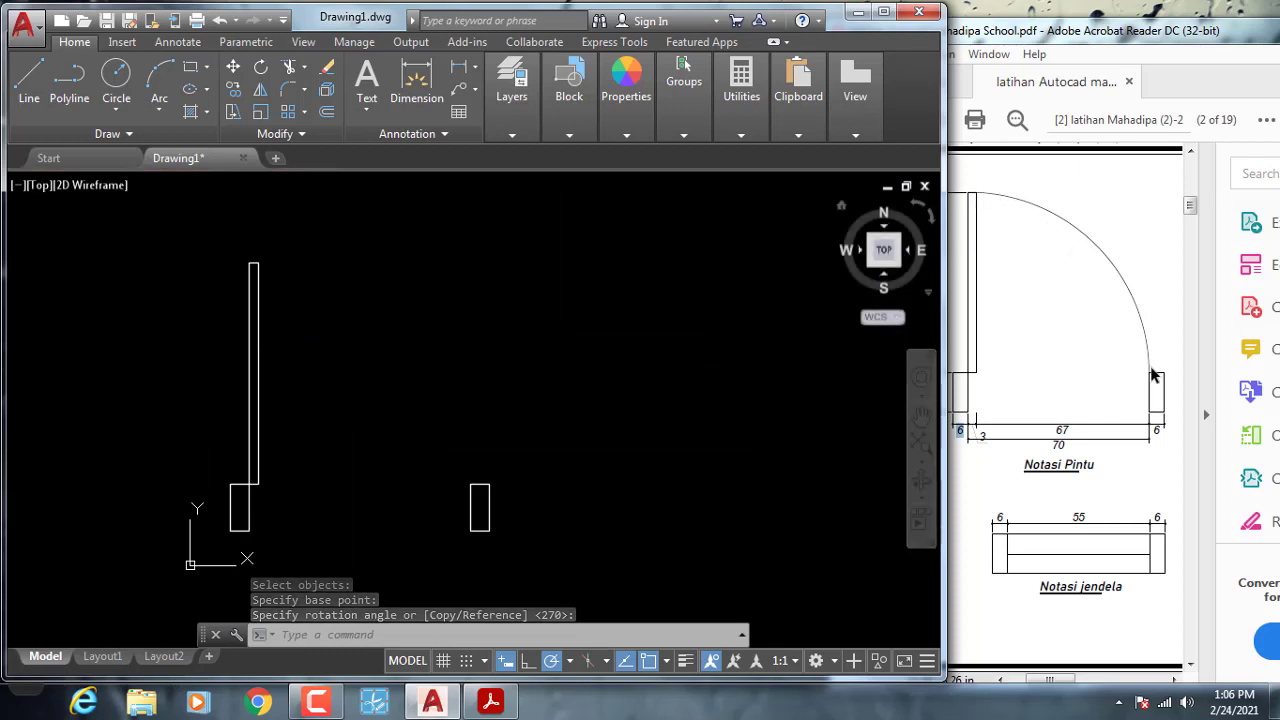
Draw the door swing as a Start, Center, End arc from the right jamb's upper-left corner, centred on the left jamb's upper-right corner, to the leaf's upper-left corner
click(159, 110)
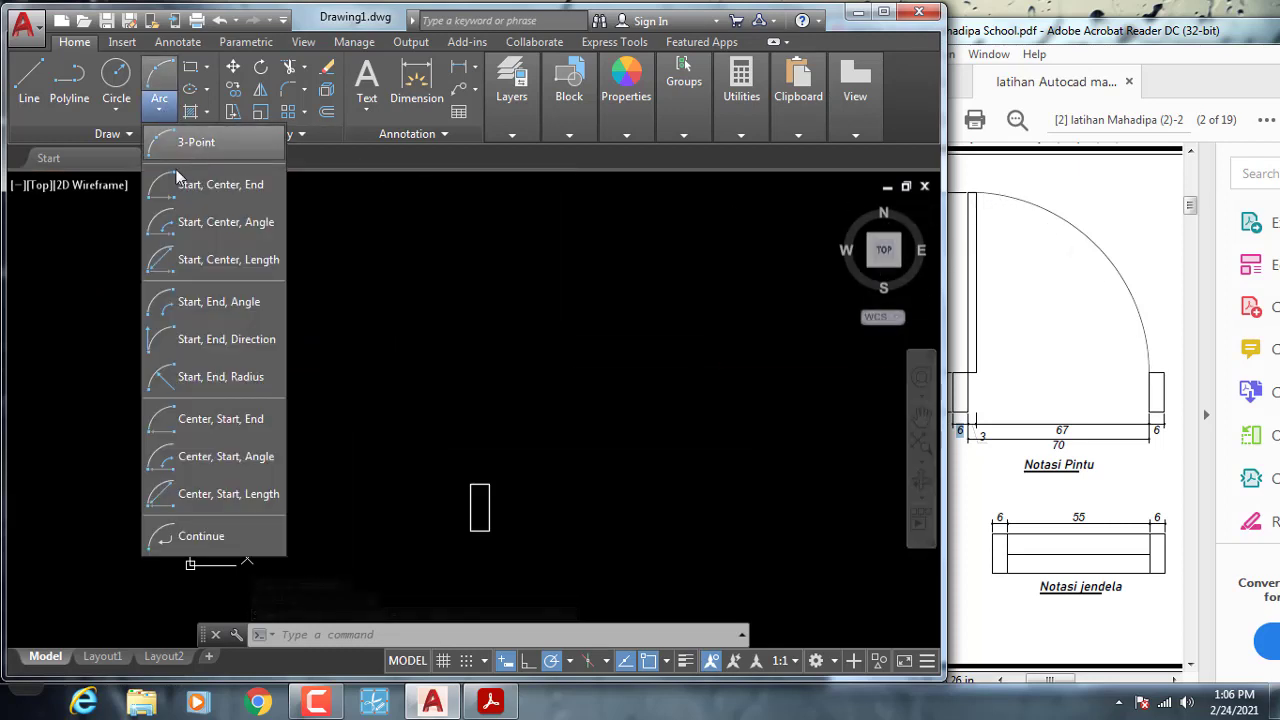
click(208, 197)
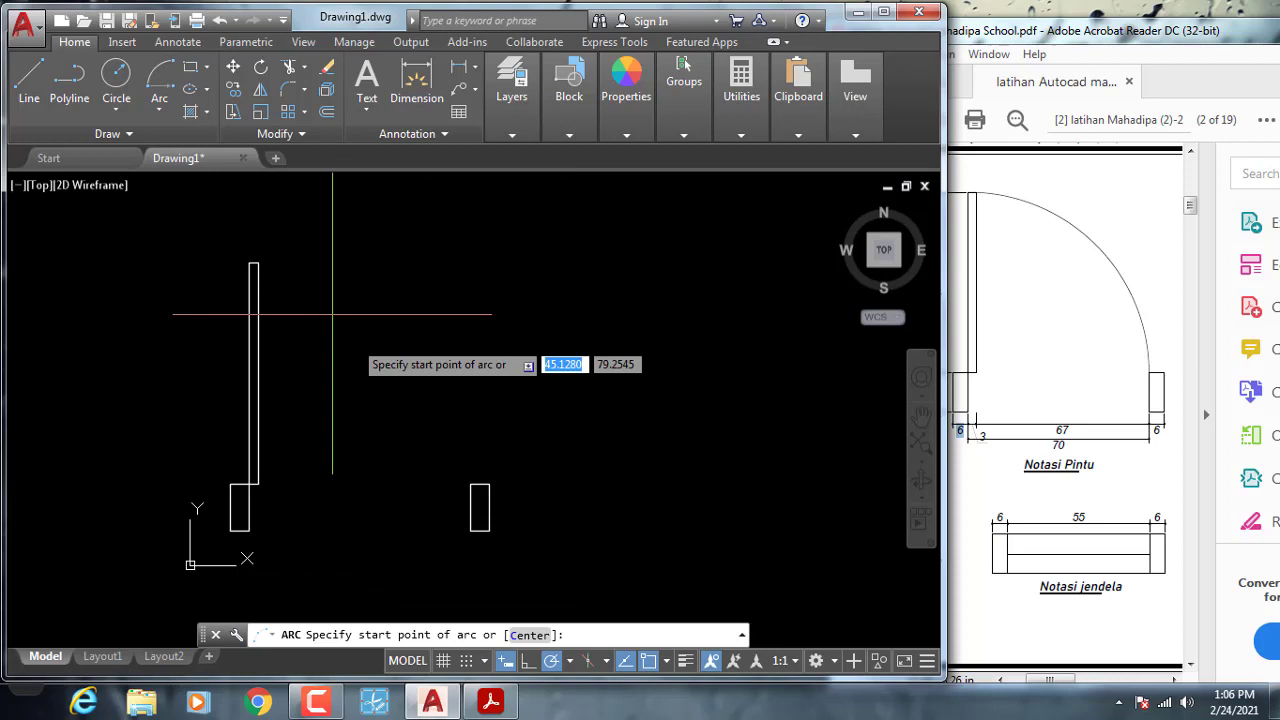
click(470, 484)
scroll(245, 480, up, 5)
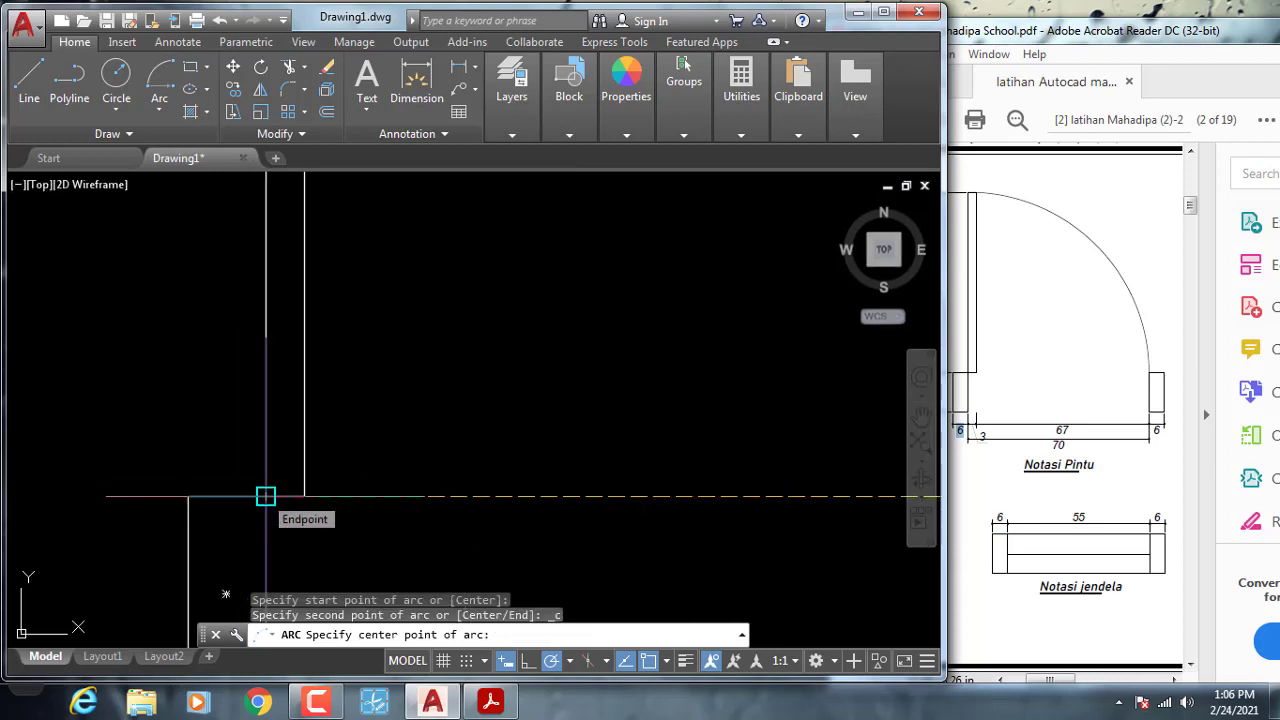
click(265, 496)
scroll(265, 496, down, 4)
middle_drag(228, 346, 232, 467)
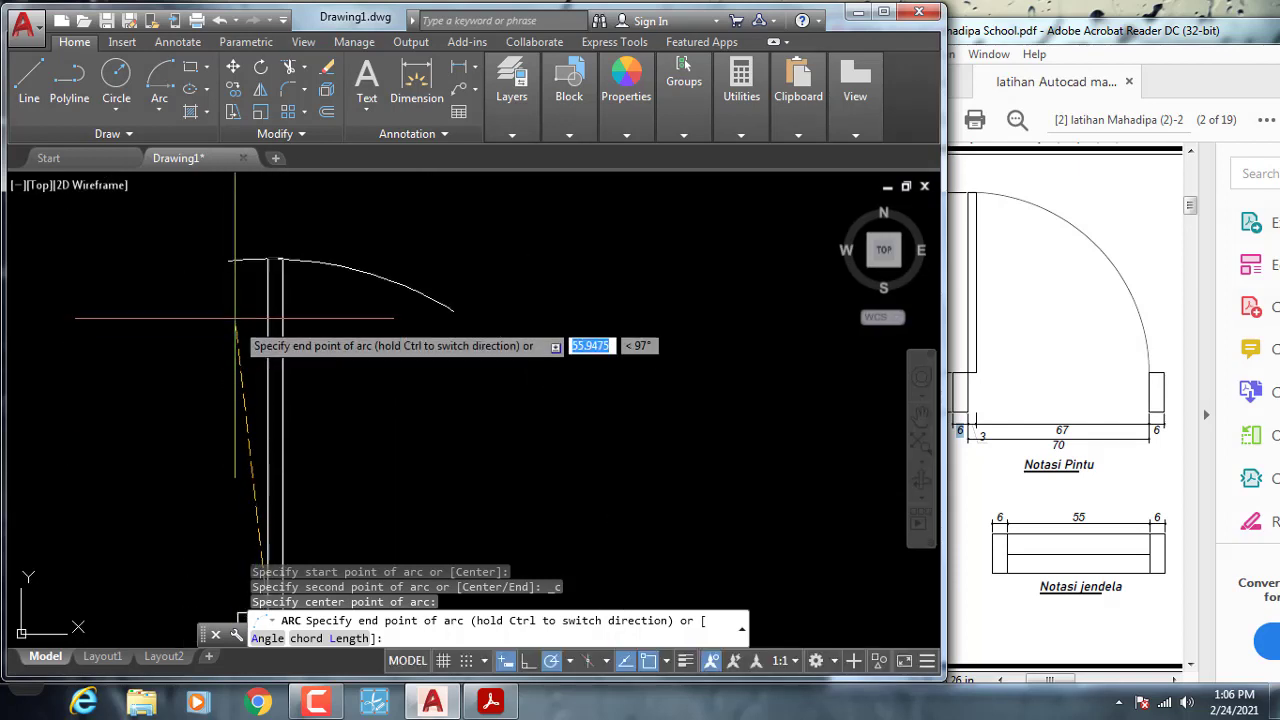
click(268, 262)
scroll(325, 295, down, 5)
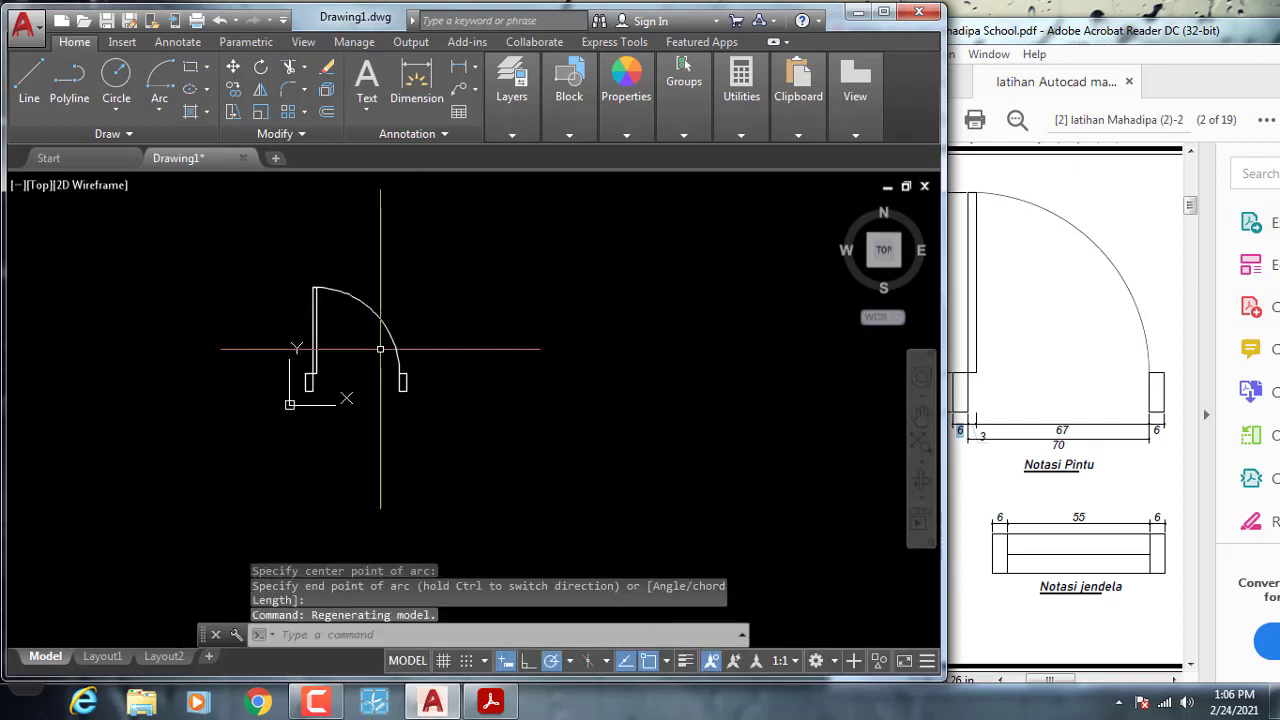
scroll(420, 345, up, 3)
Check the Notasi Jendela dua daun figure in the exercise PDF and draw a 6 by 15 window post rectangle to the right of the door symbol
click(1096, 420)
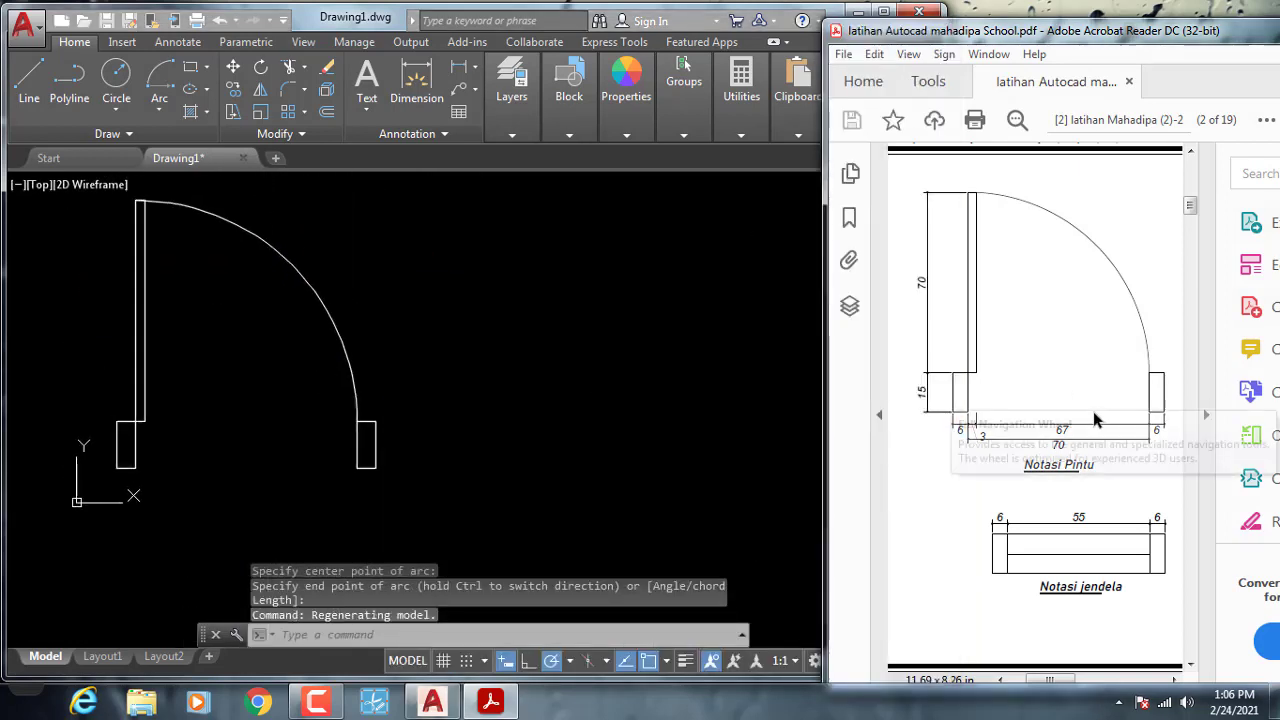
scroll(959, 621, down, 1)
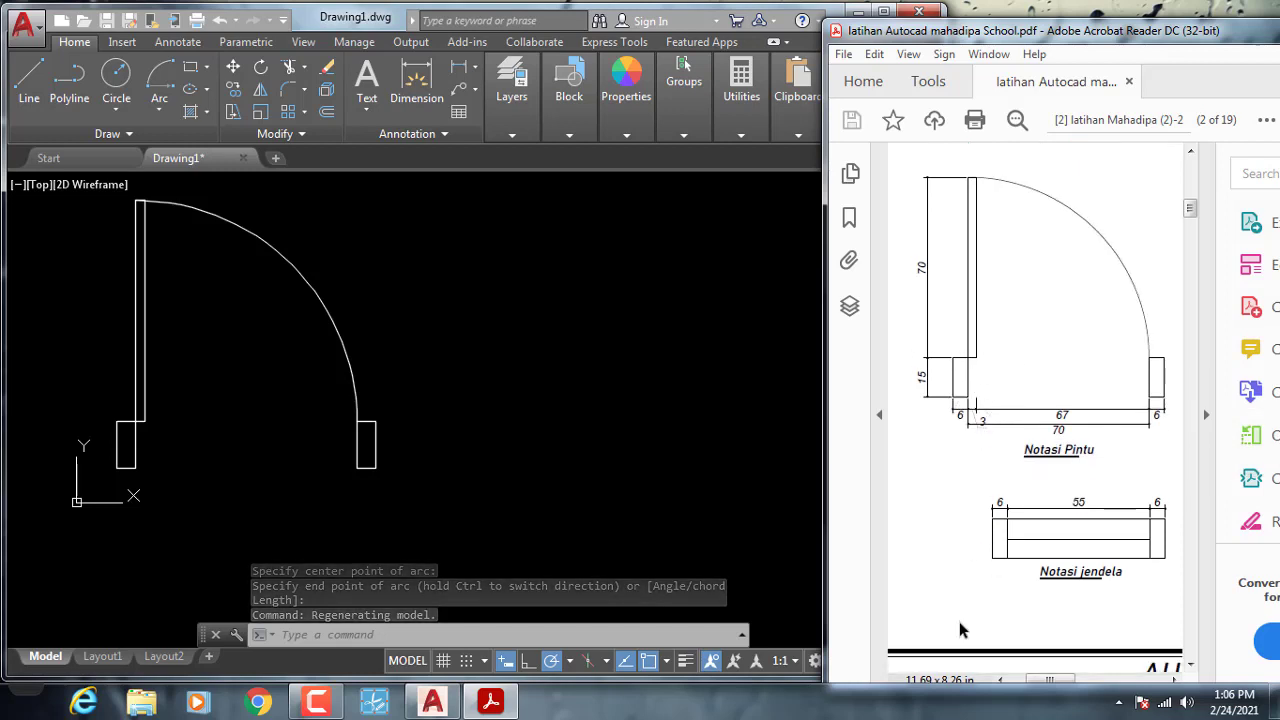
mouse_move(1048, 686)
mouse_down()
mouse_move(1112, 684)
mouse_move(1101, 684)
mouse_up()
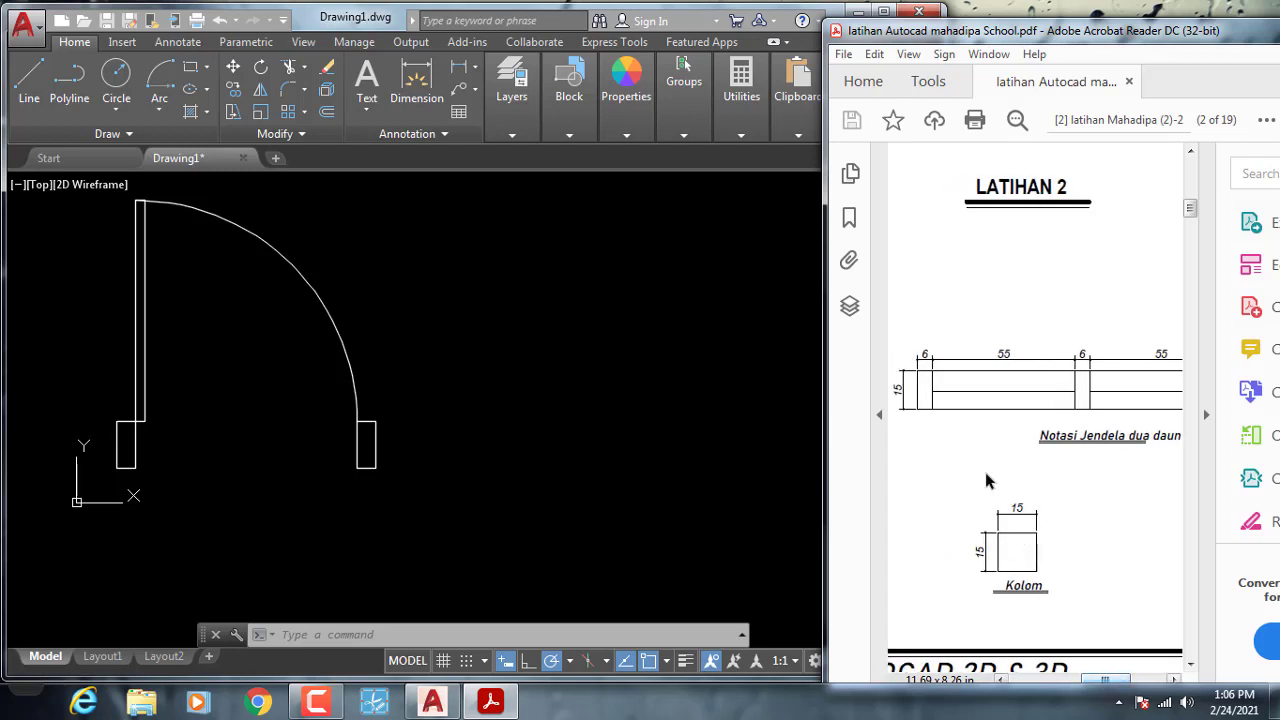
click(376, 400)
scroll(451, 386, down, 2)
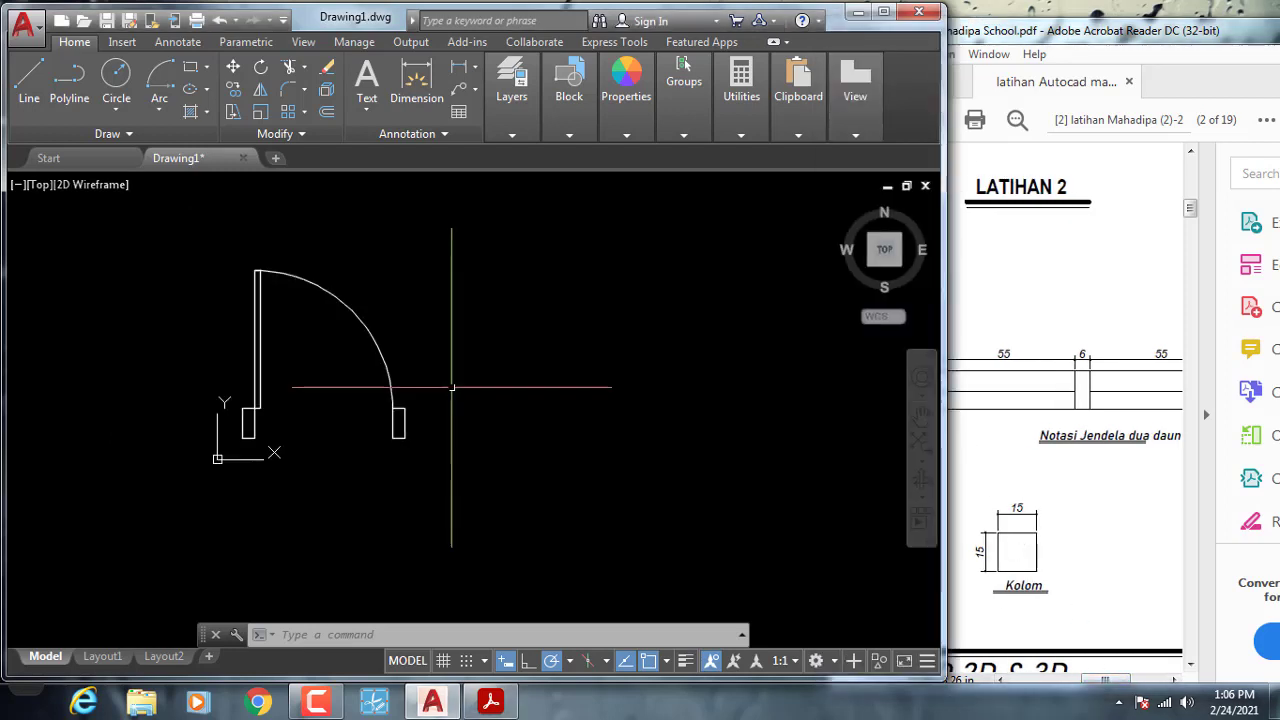
text(RECTANG)
key(Return)
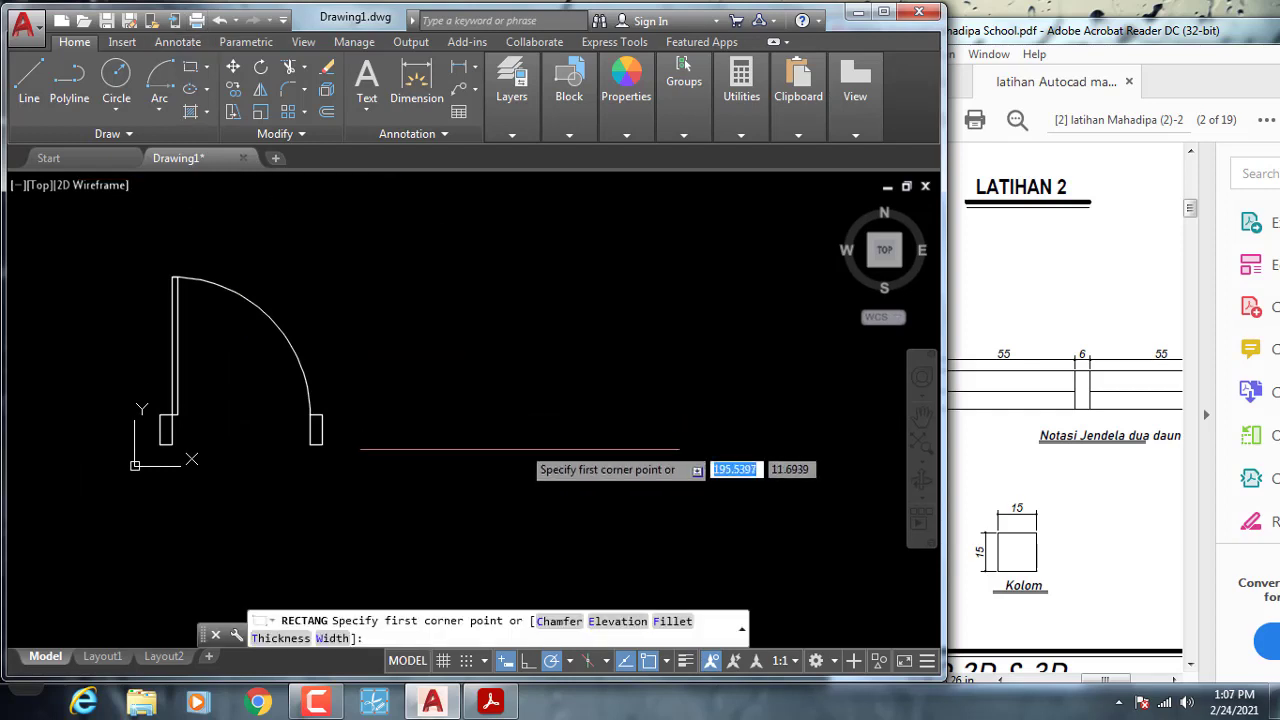
click(518, 454)
key(Tab)
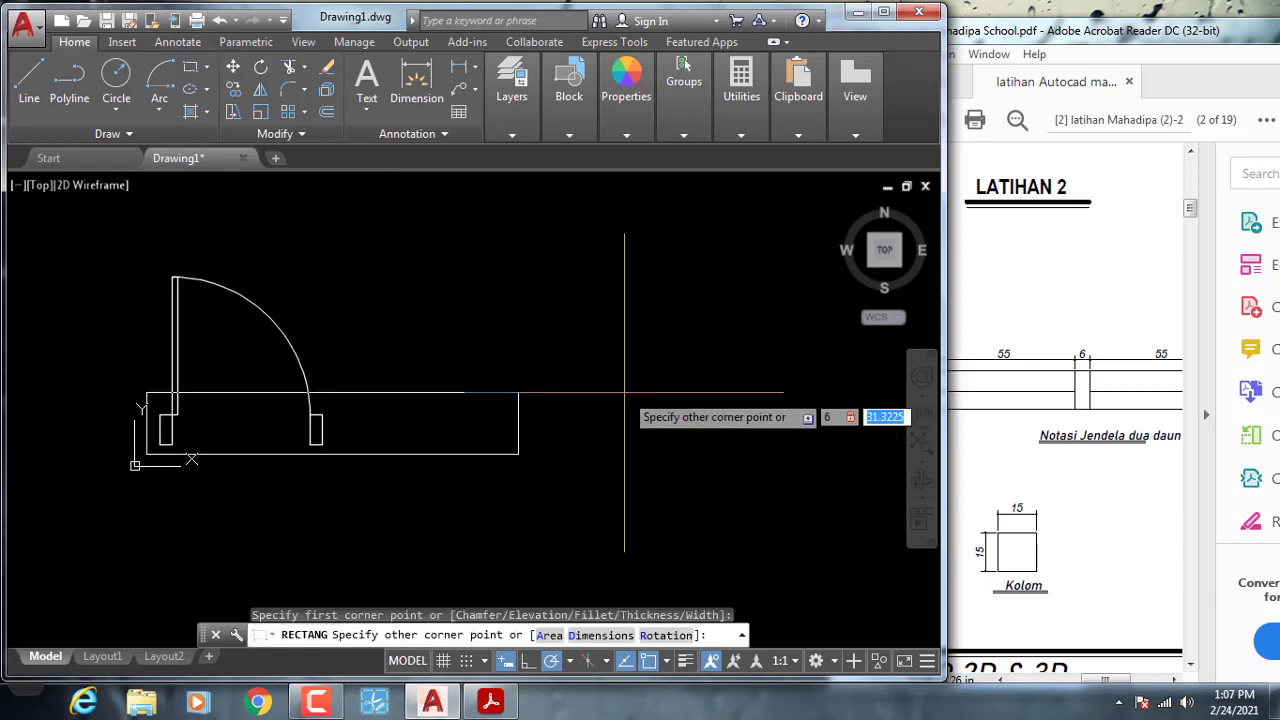
key(Return)
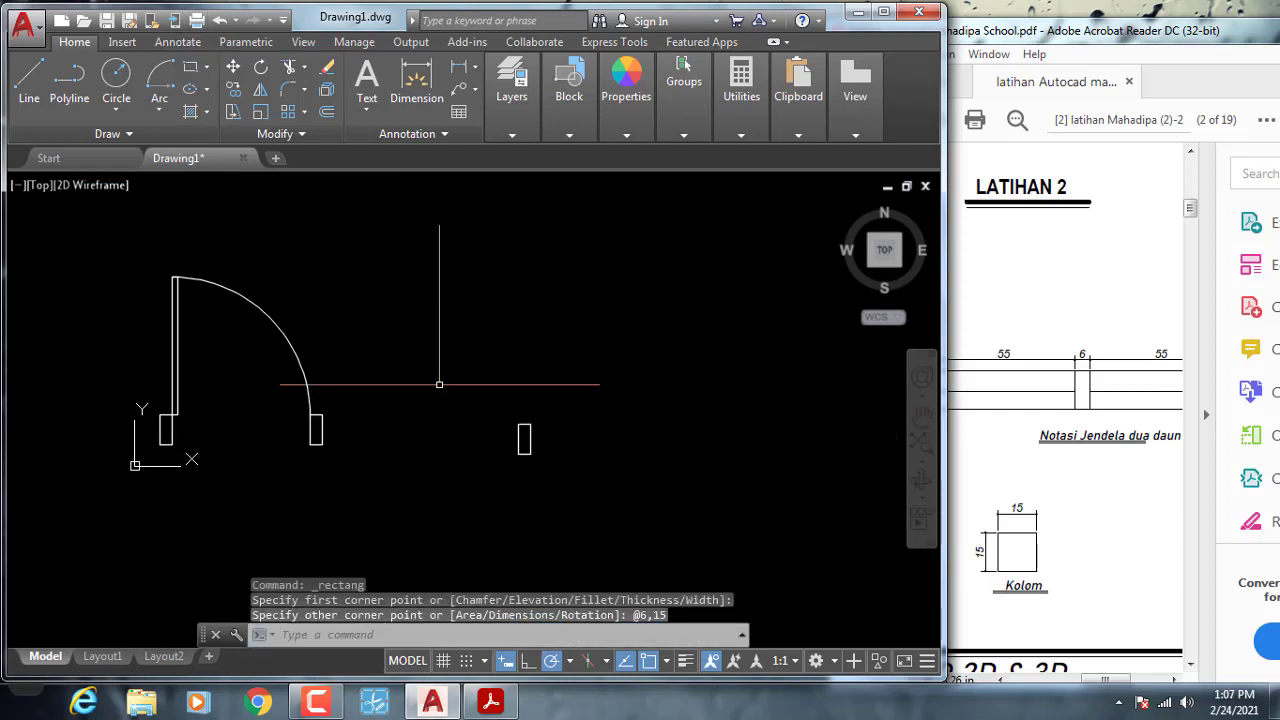
Draw a horizontal line 55 long to the right from the window post's upper-right corner
click(29, 84)
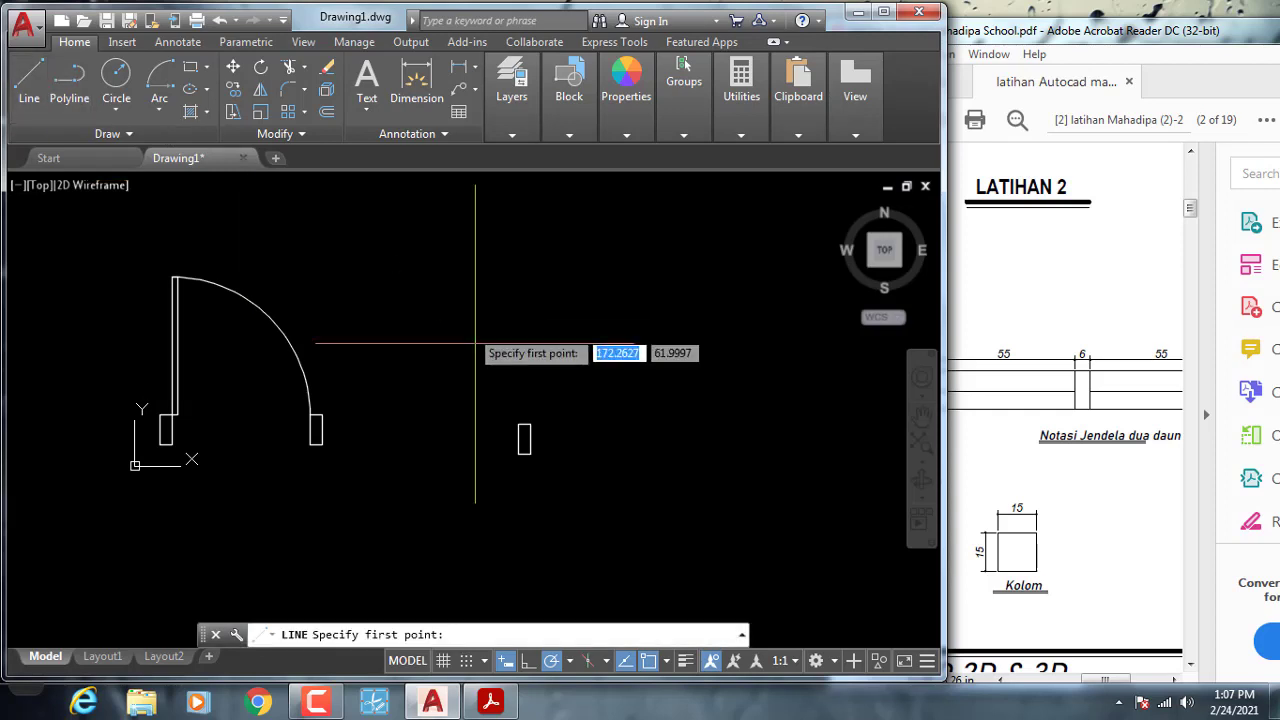
click(530, 424)
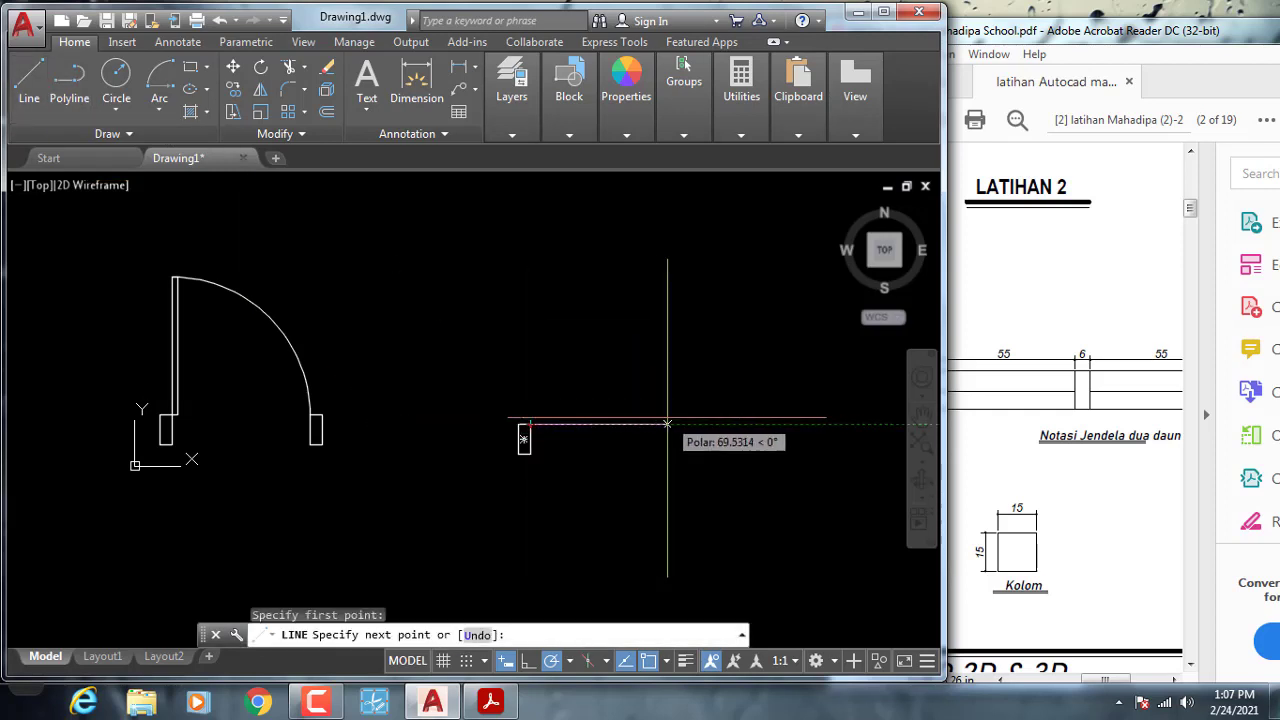
text(55)
key(Return)
key(Return)
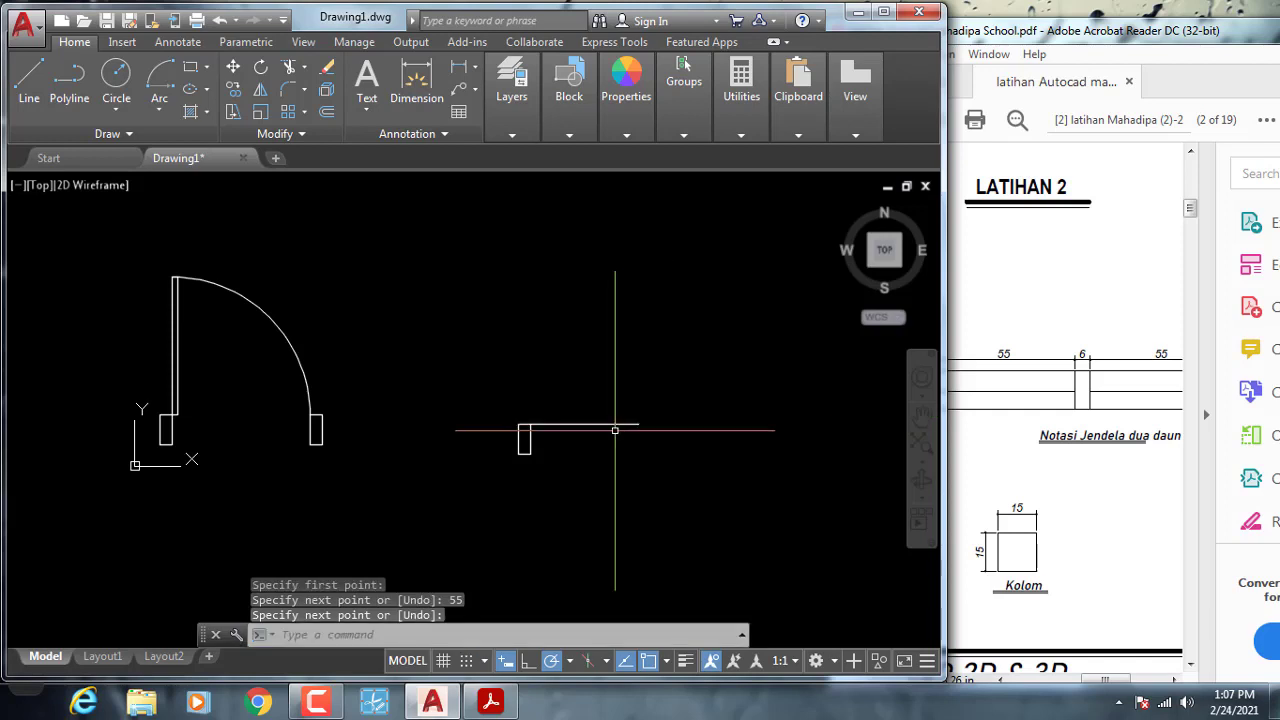
Copy the 55 line from its left end to the midpoint and the lower end of the window post's right edge
scroll(590, 429, up, 3)
middle_drag(549, 429, 456, 387)
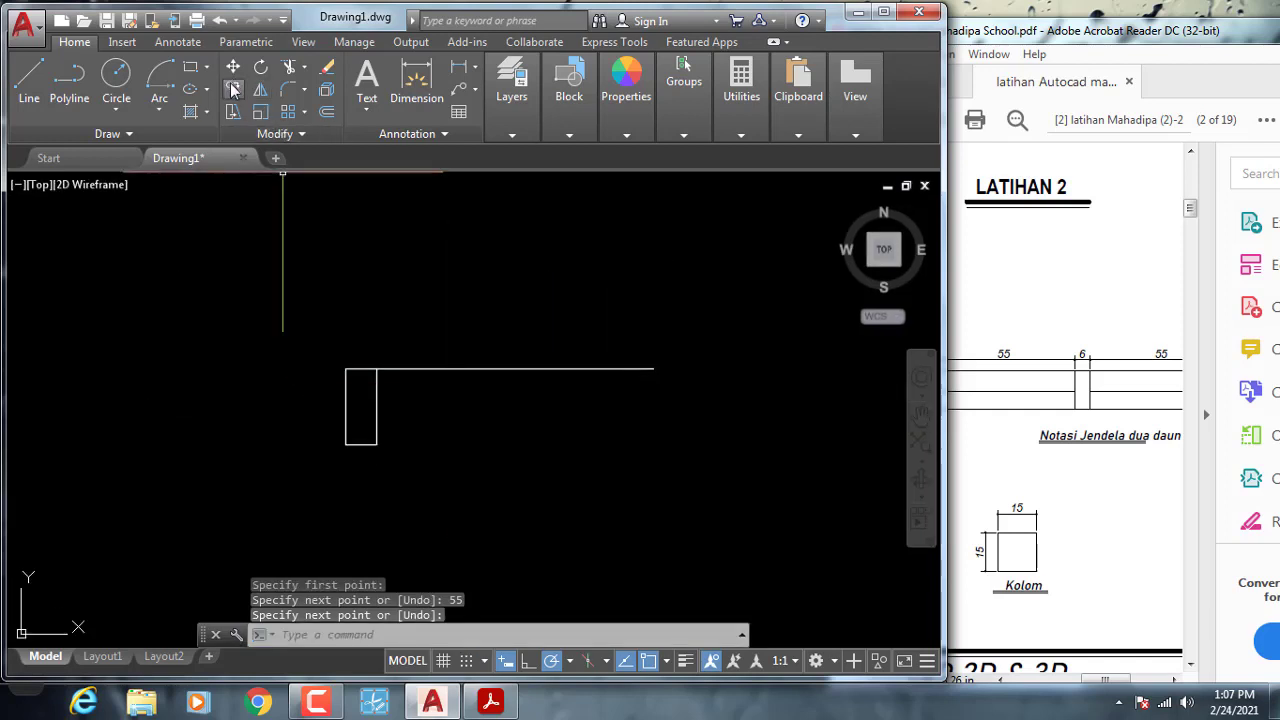
click(232, 89)
click(422, 368)
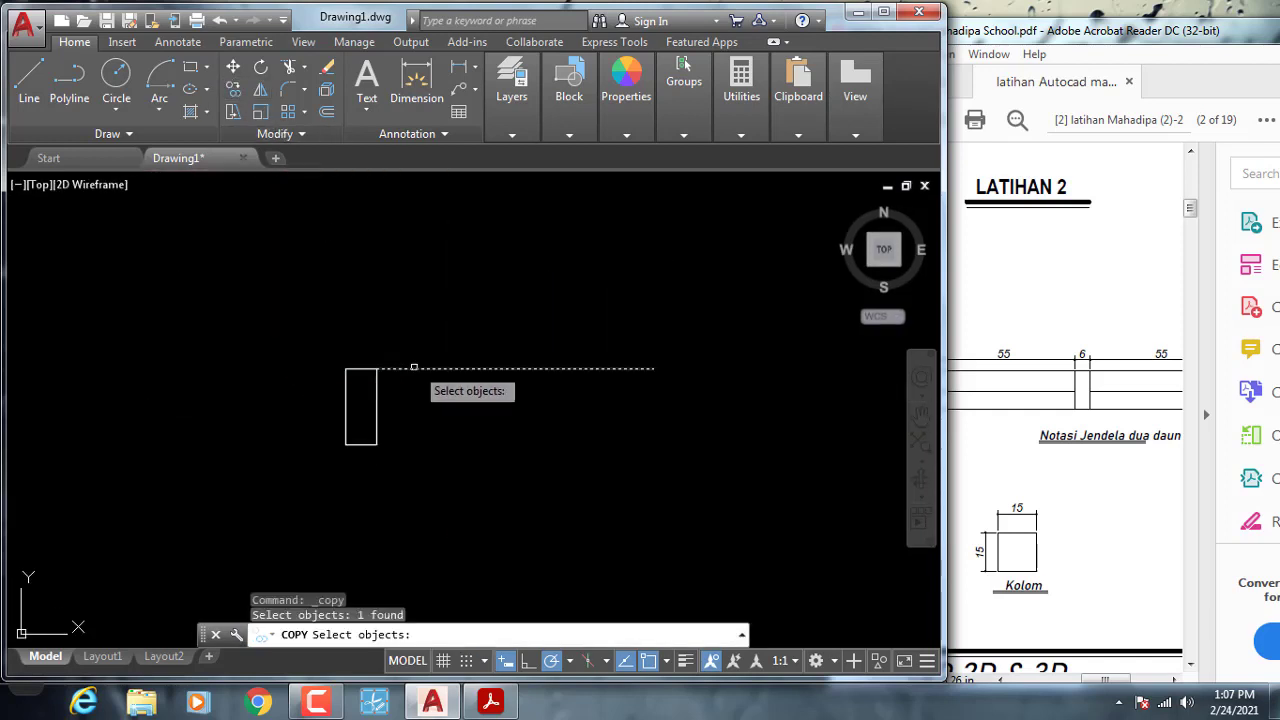
key(Return)
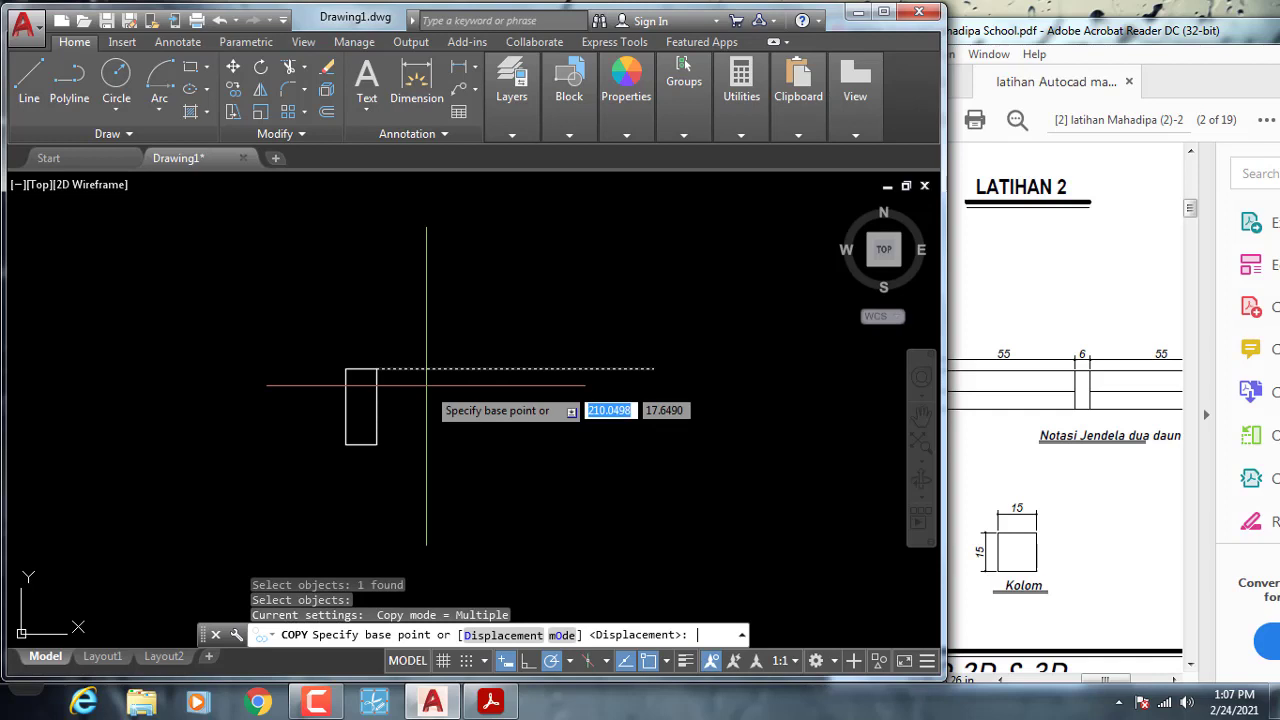
click(376, 368)
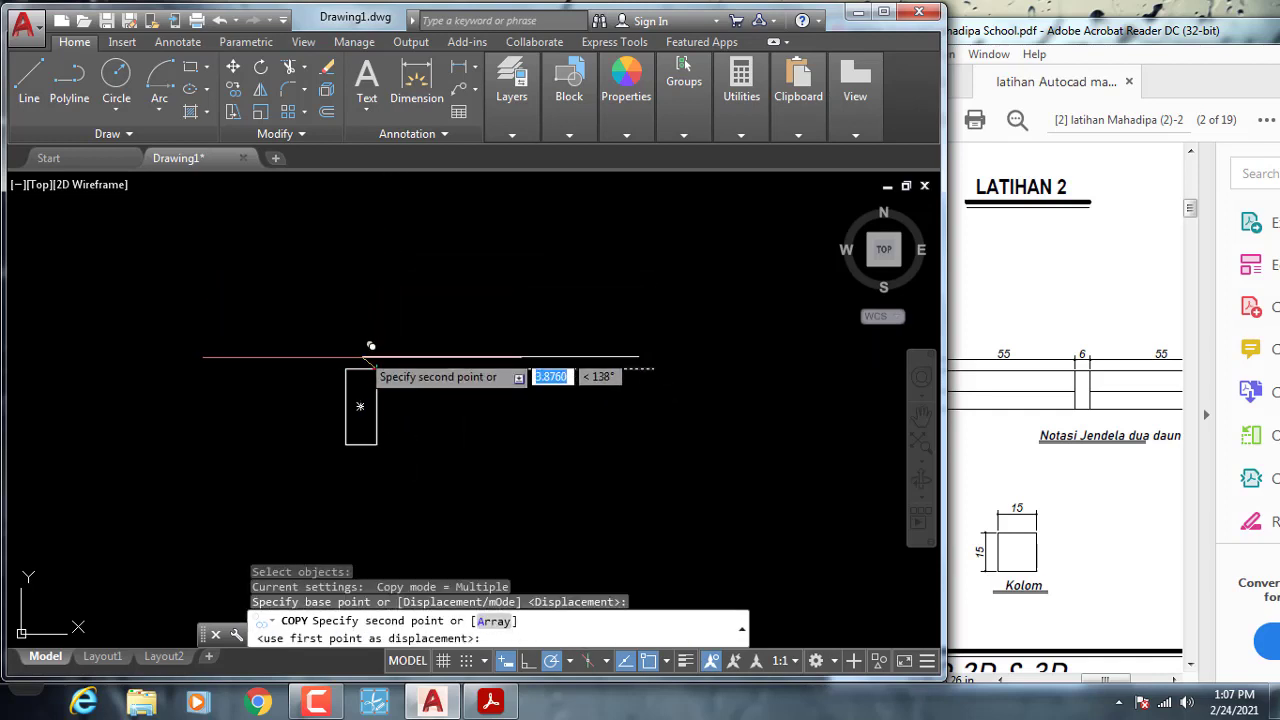
click(378, 406)
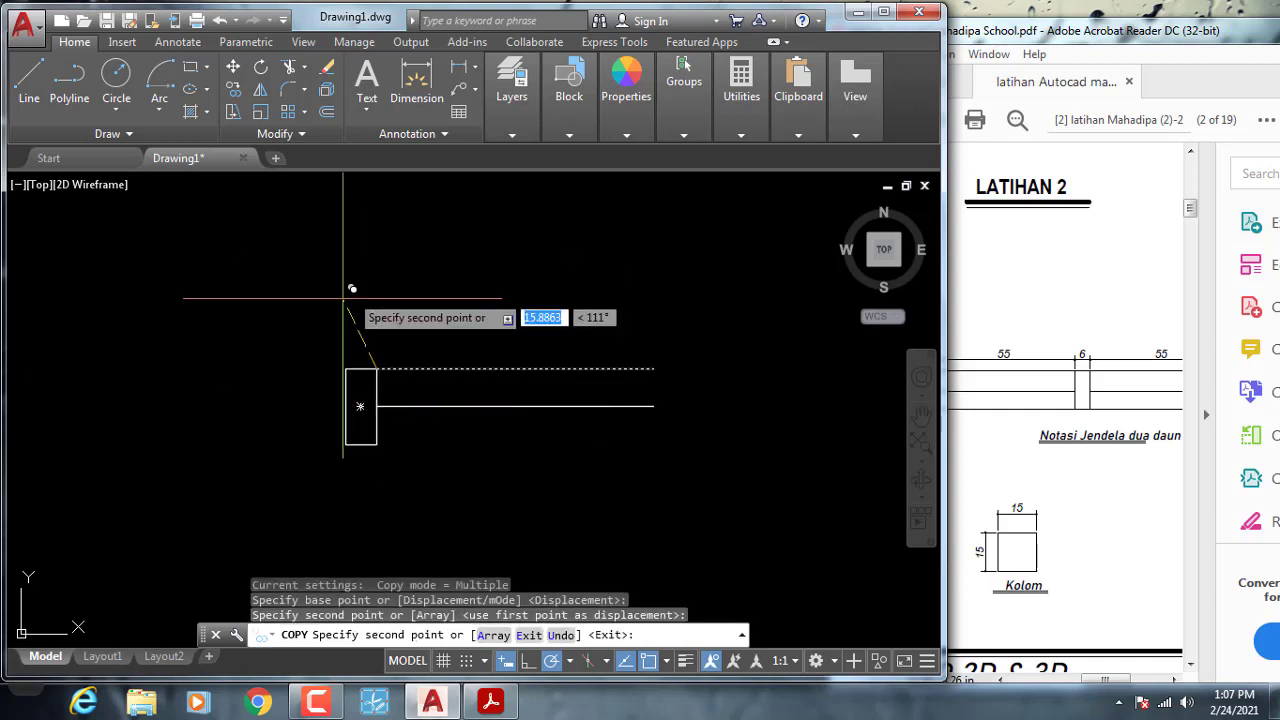
click(376, 444)
key(Return)
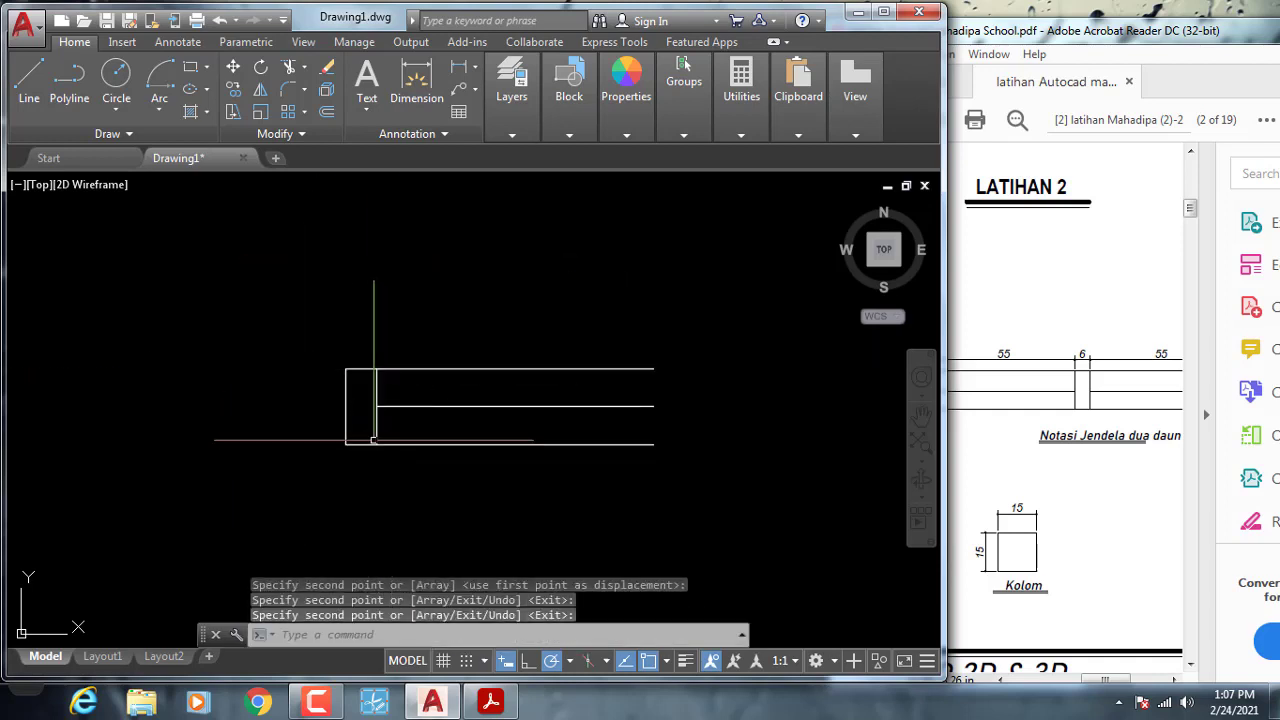
Mirror the window post about the vertical axis through the midpoints of the horizontal lines, keeping the original
click(259, 89)
click(289, 293)
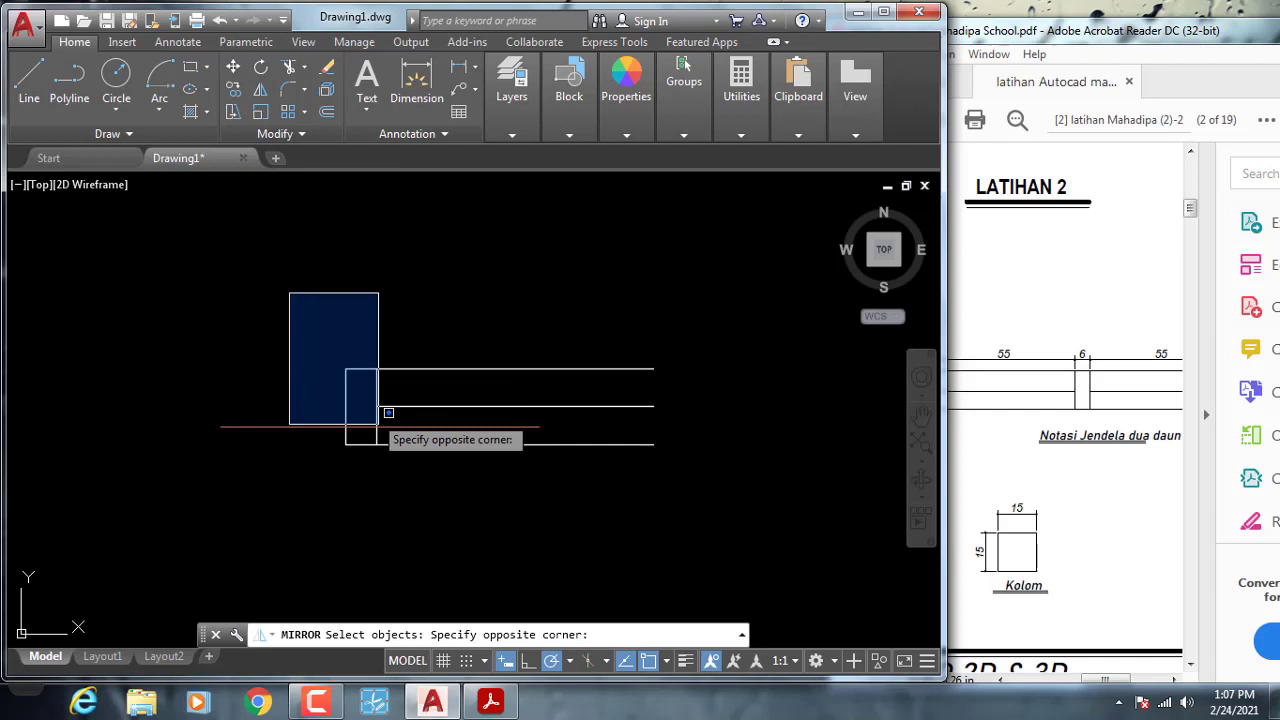
click(414, 478)
key(Return)
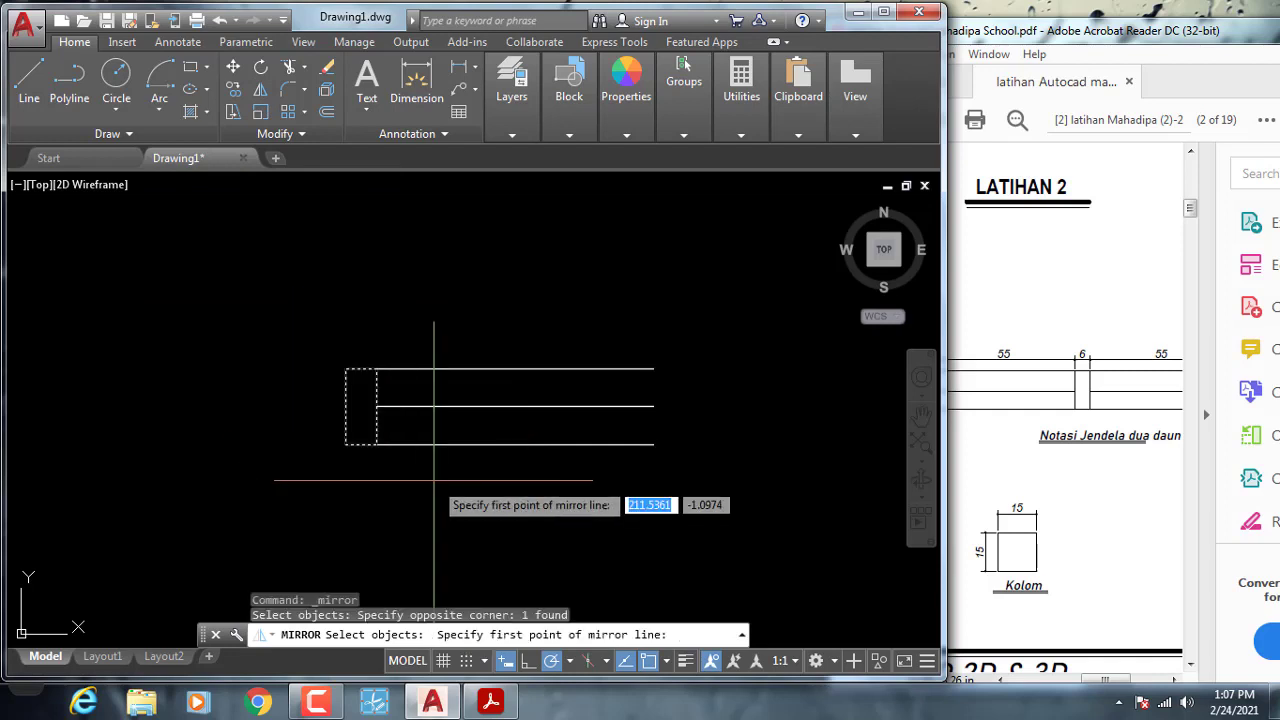
click(515, 445)
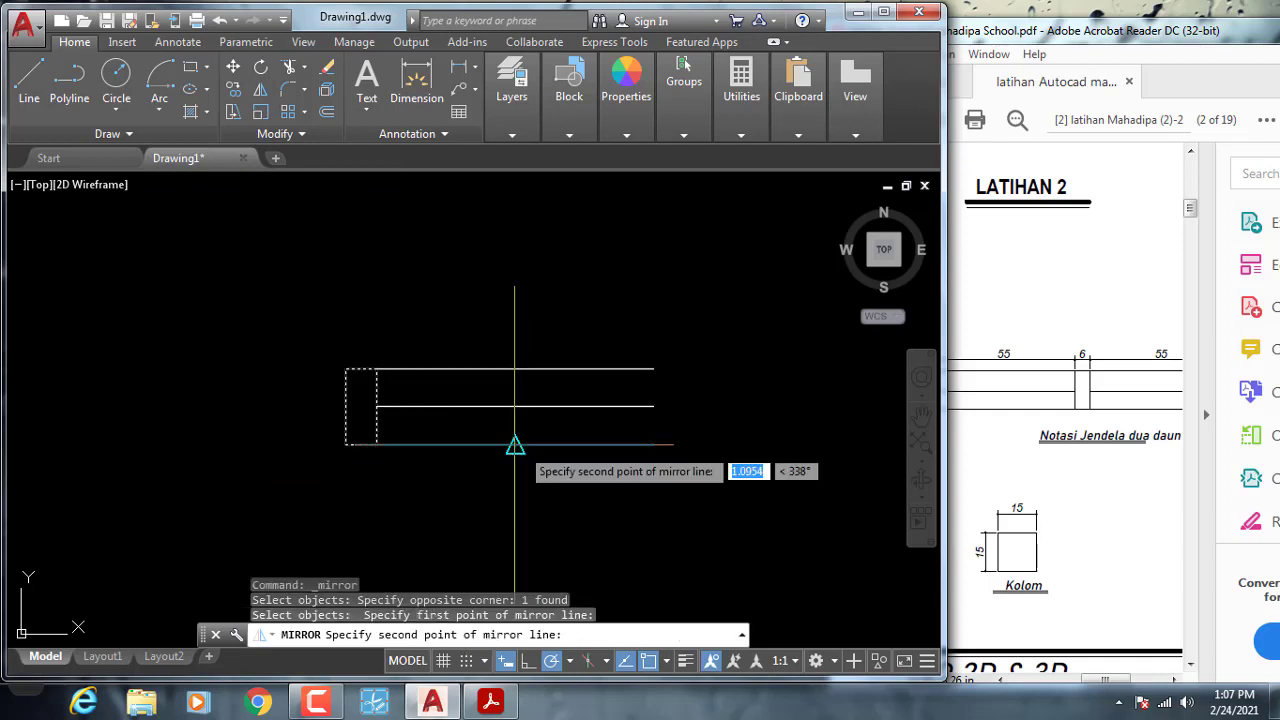
click(515, 370)
key(Return)
scroll(520, 400, down, 4)
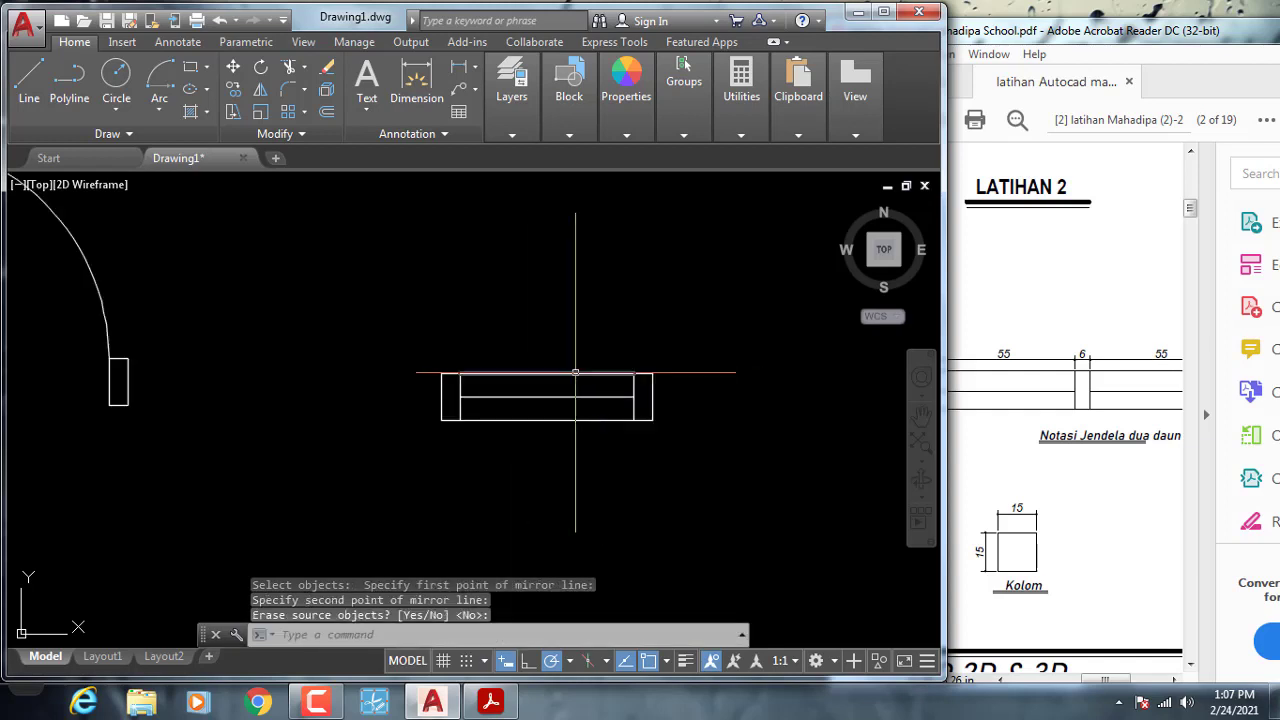
Copy the three horizontal lines and right post from the left post's upper-right corner to the right post's upper-right corner, following the PDF's double window
scroll(447, 395, up, 2)
drag(1122, 682, 1145, 682)
click(583, 444)
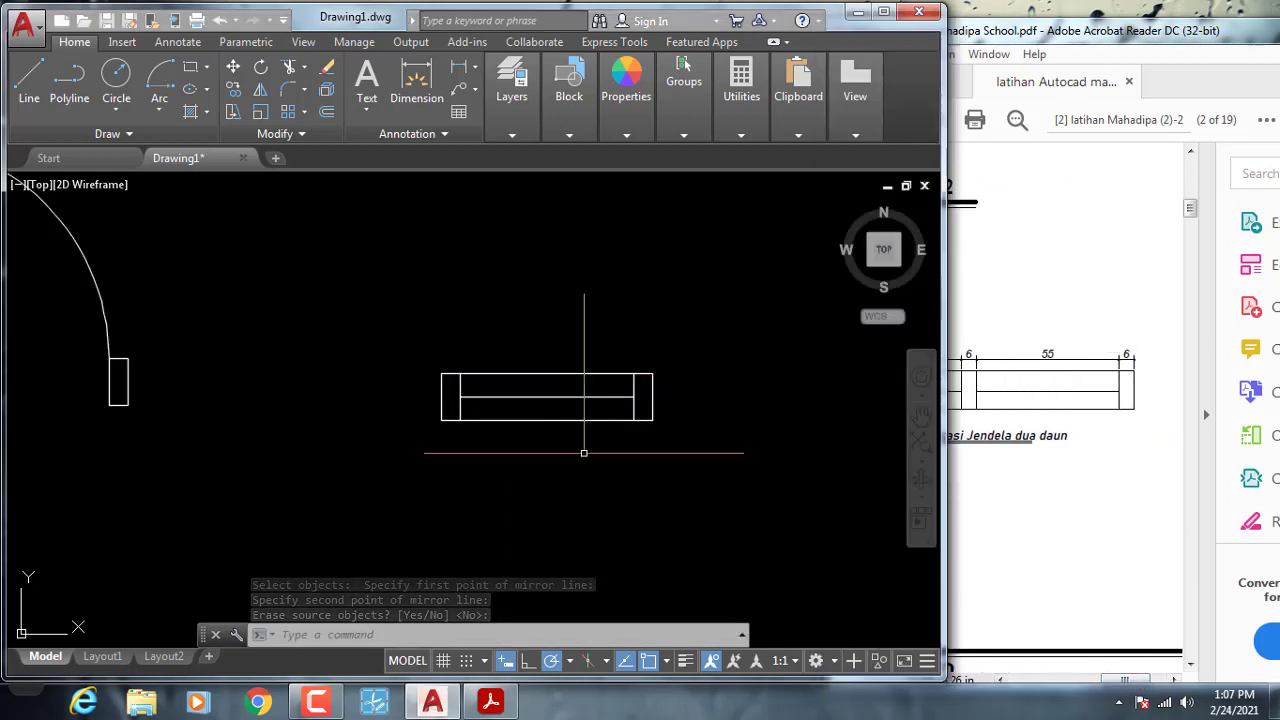
click(233, 90)
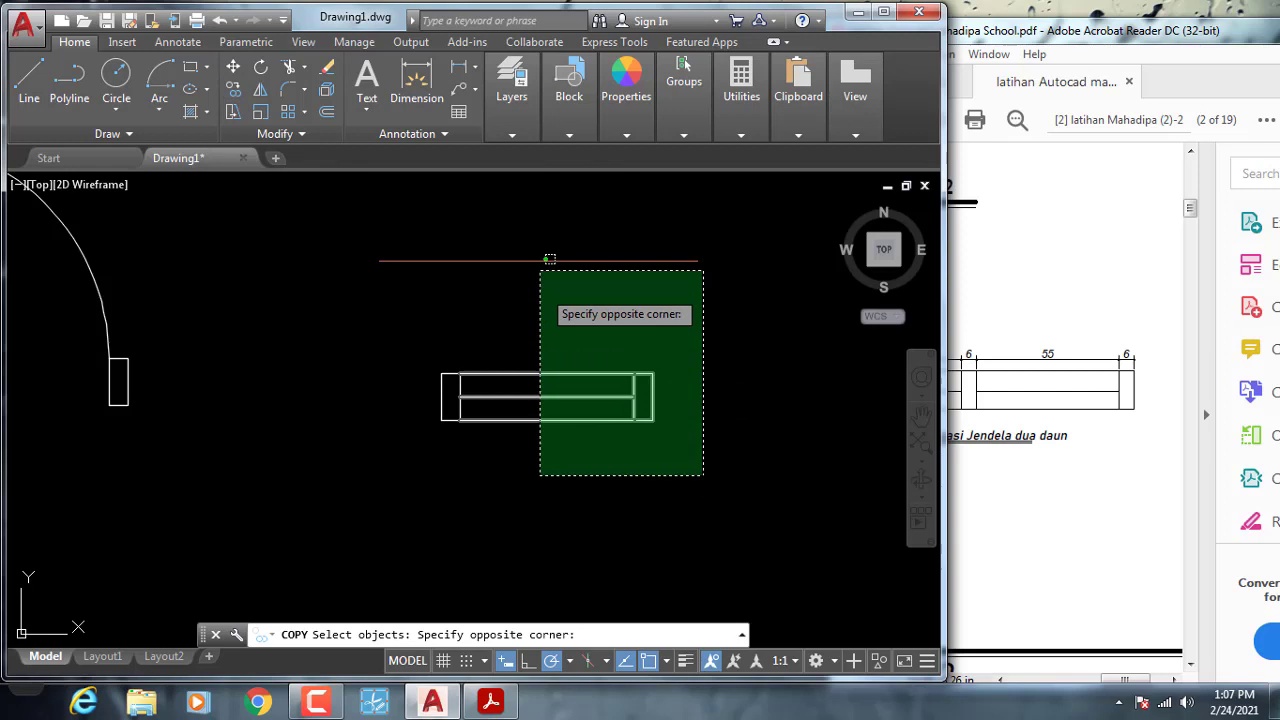
click(535, 280)
key(Return)
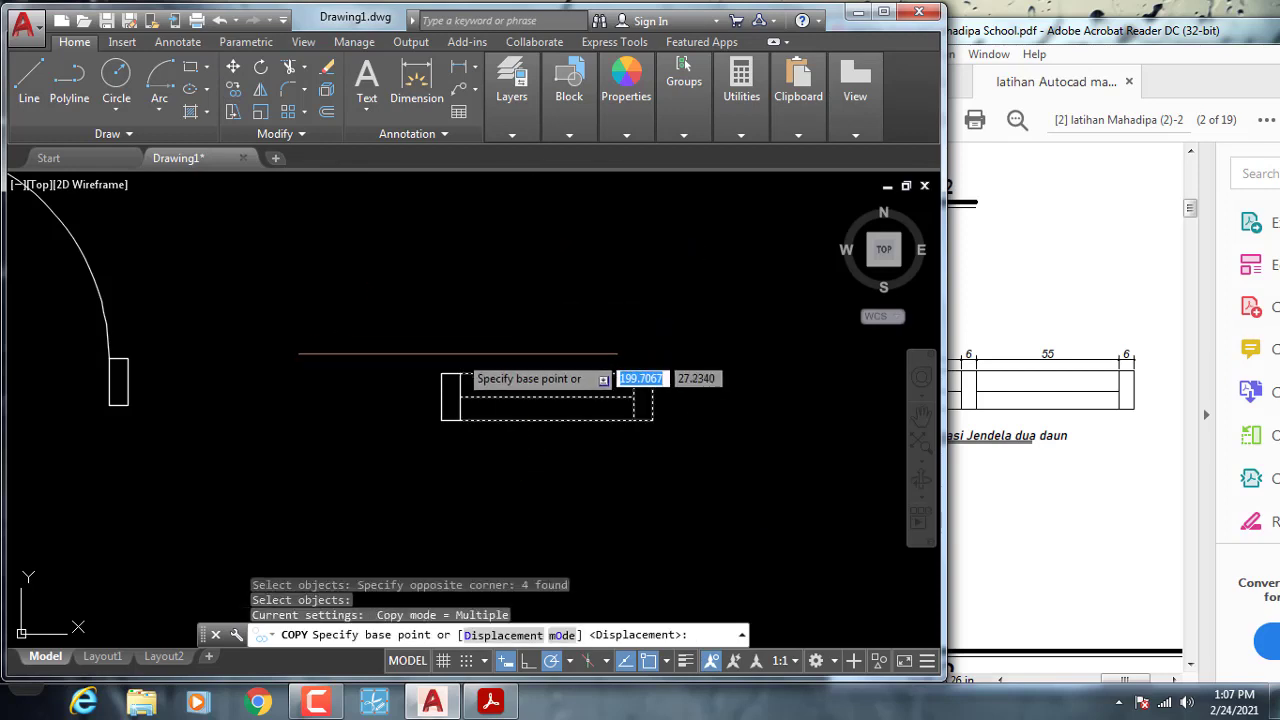
click(460, 374)
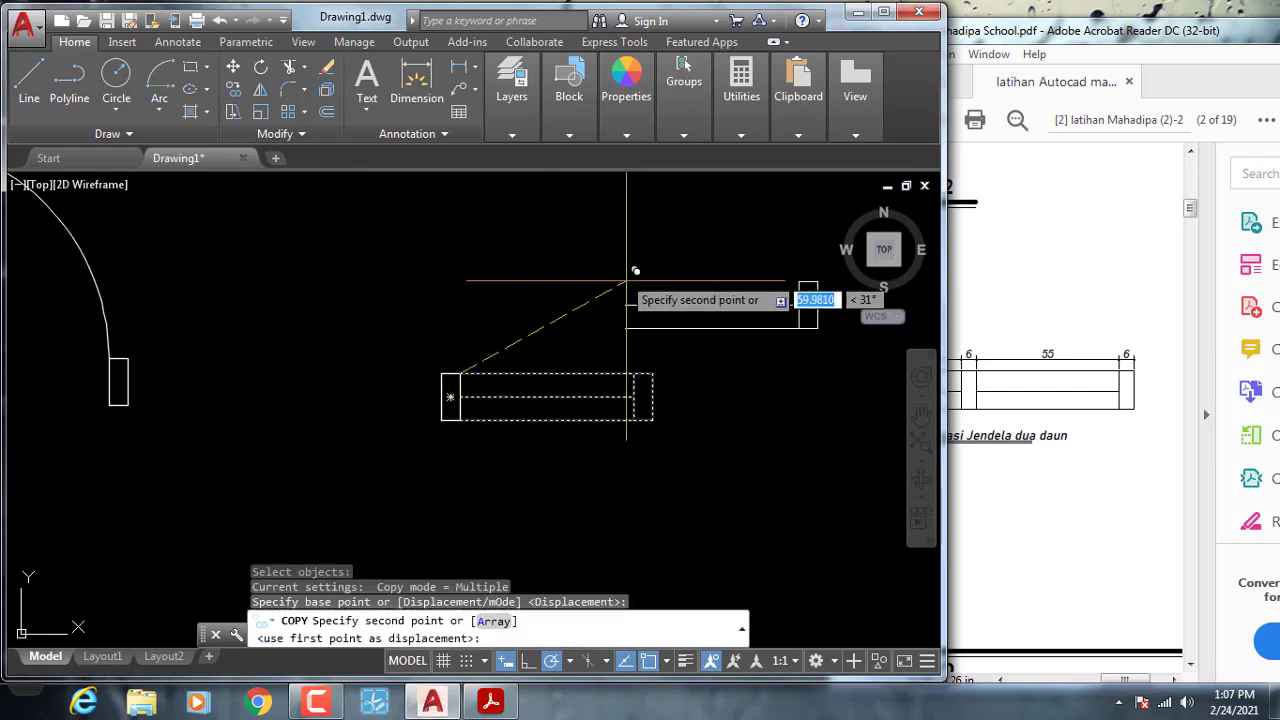
click(653, 374)
key(Return)
click(1053, 499)
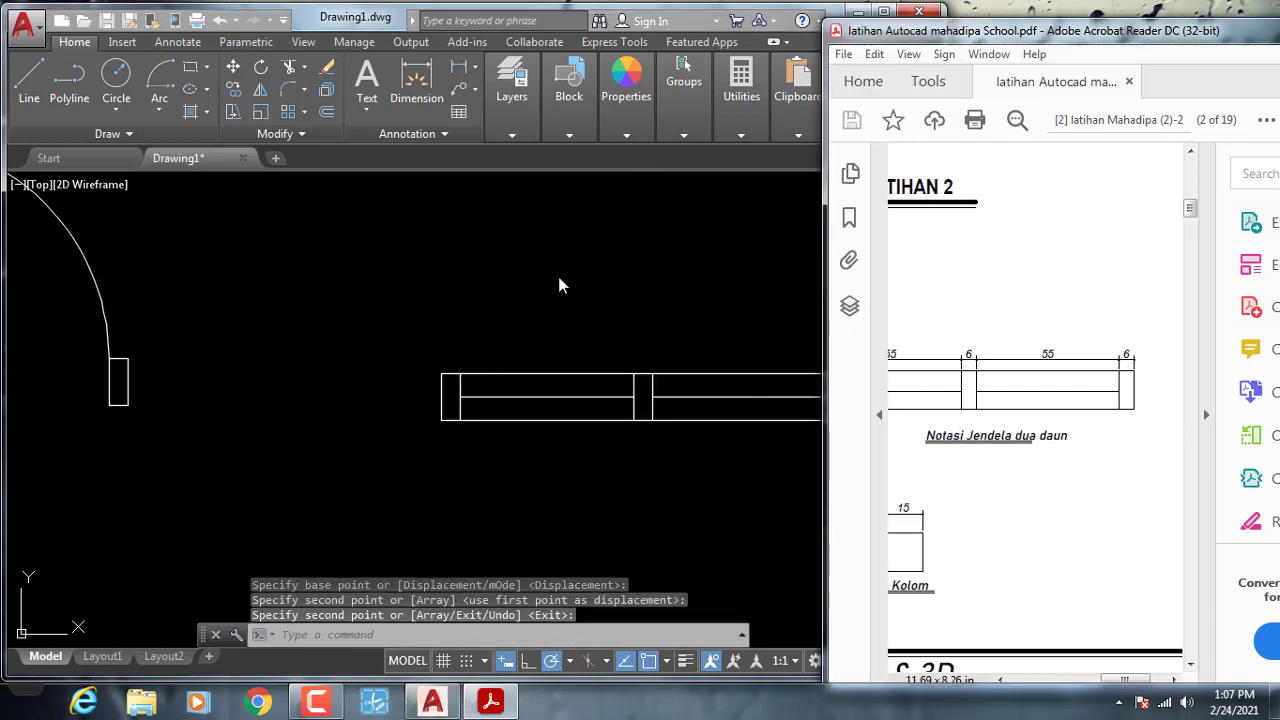
Copy the double window's left leaf with both its posts straight up above it, as the PDF's separate single-window symbol (Notasi jendela)
click(618, 468)
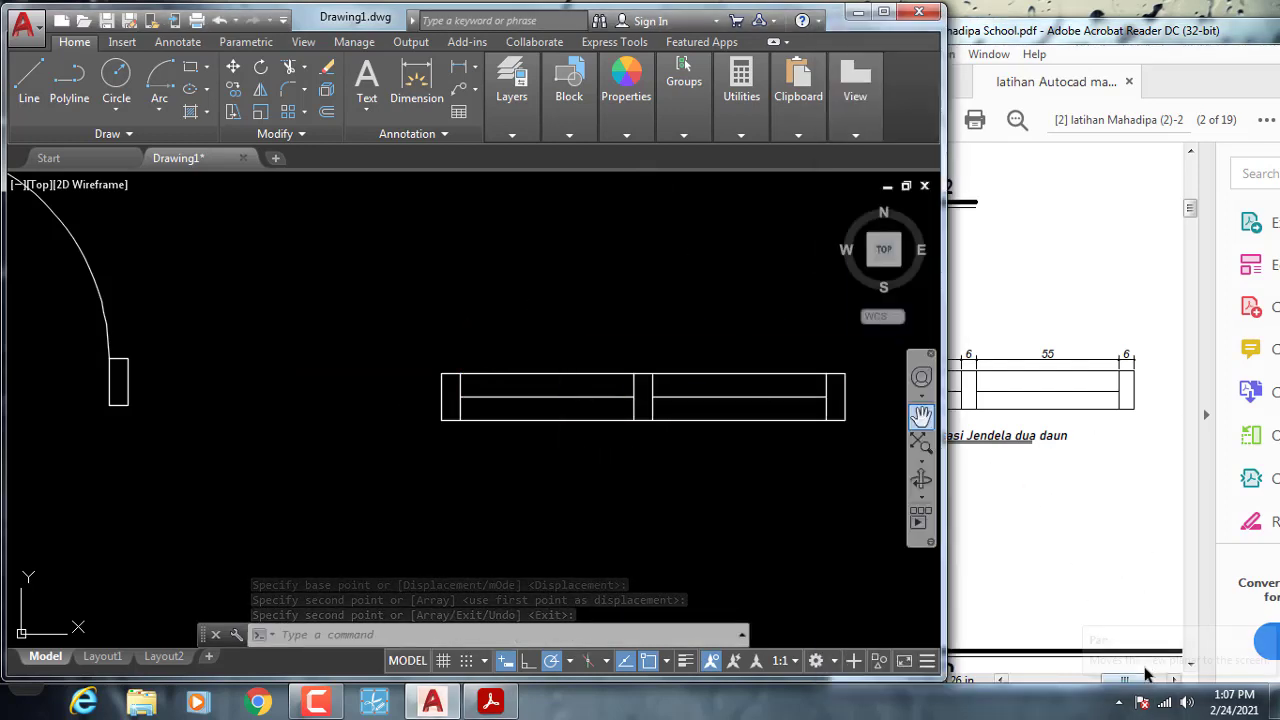
click(1065, 546)
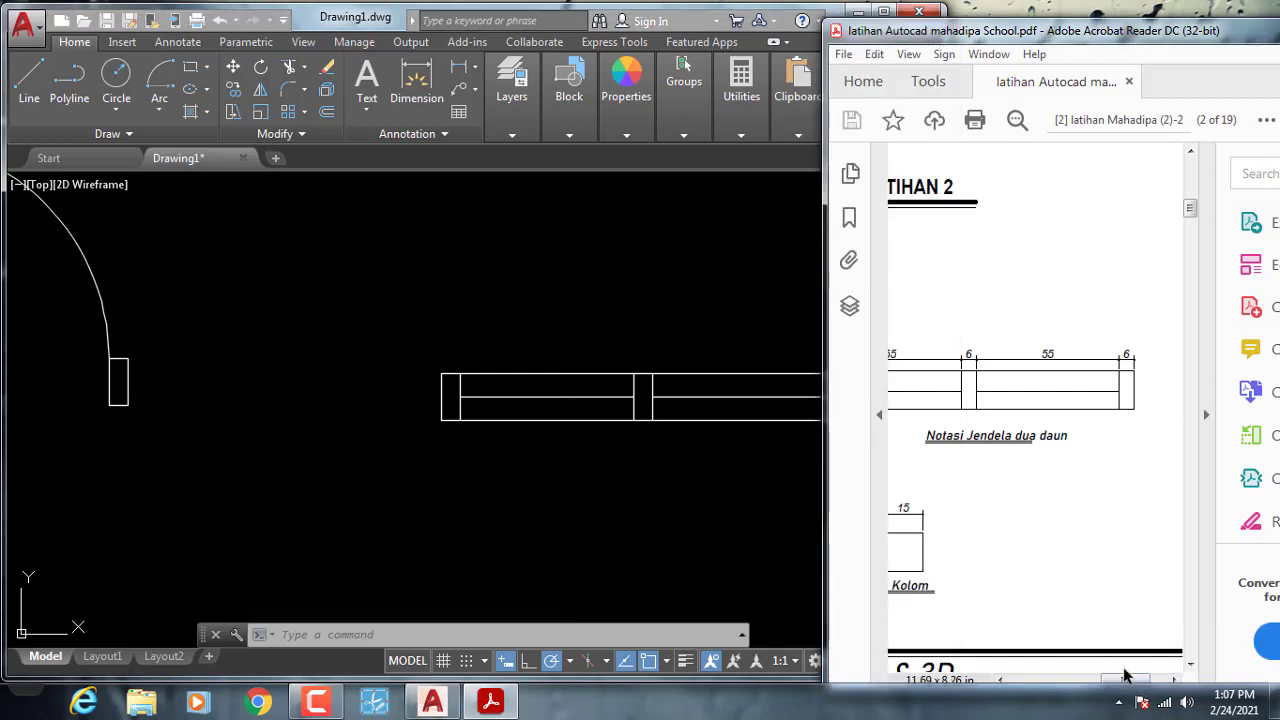
drag(1127, 686, 1062, 686)
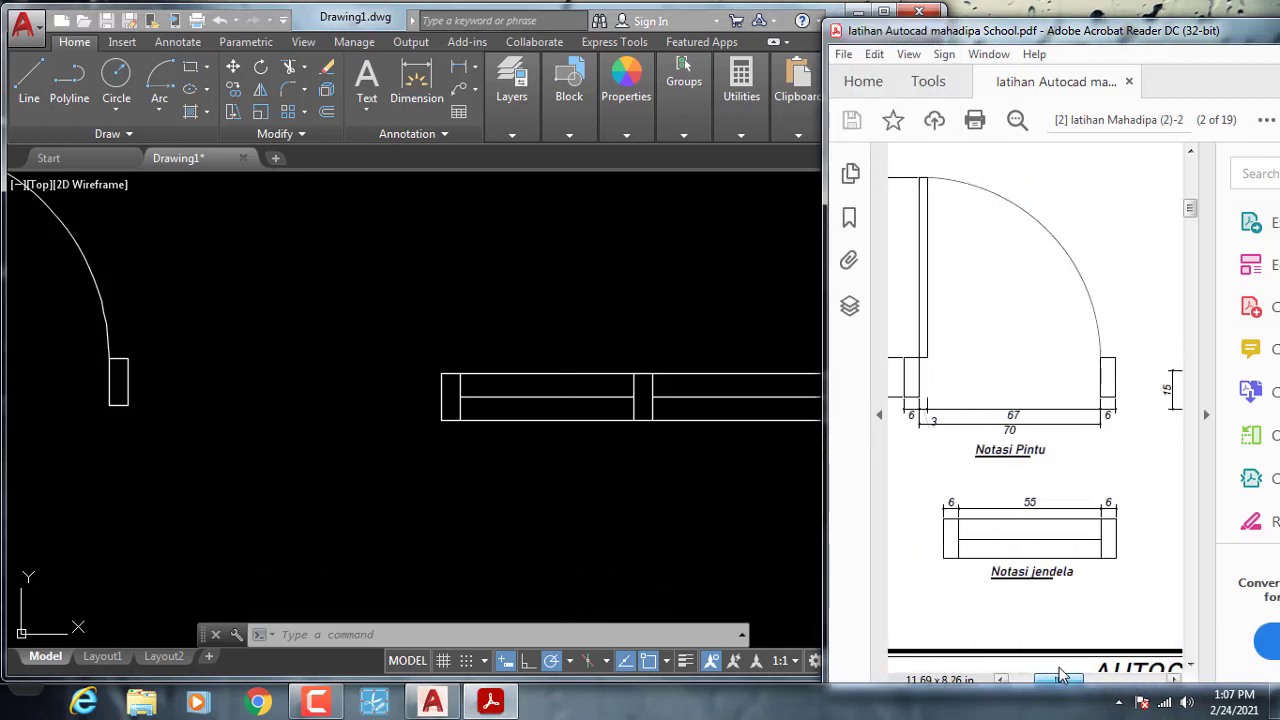
click(584, 378)
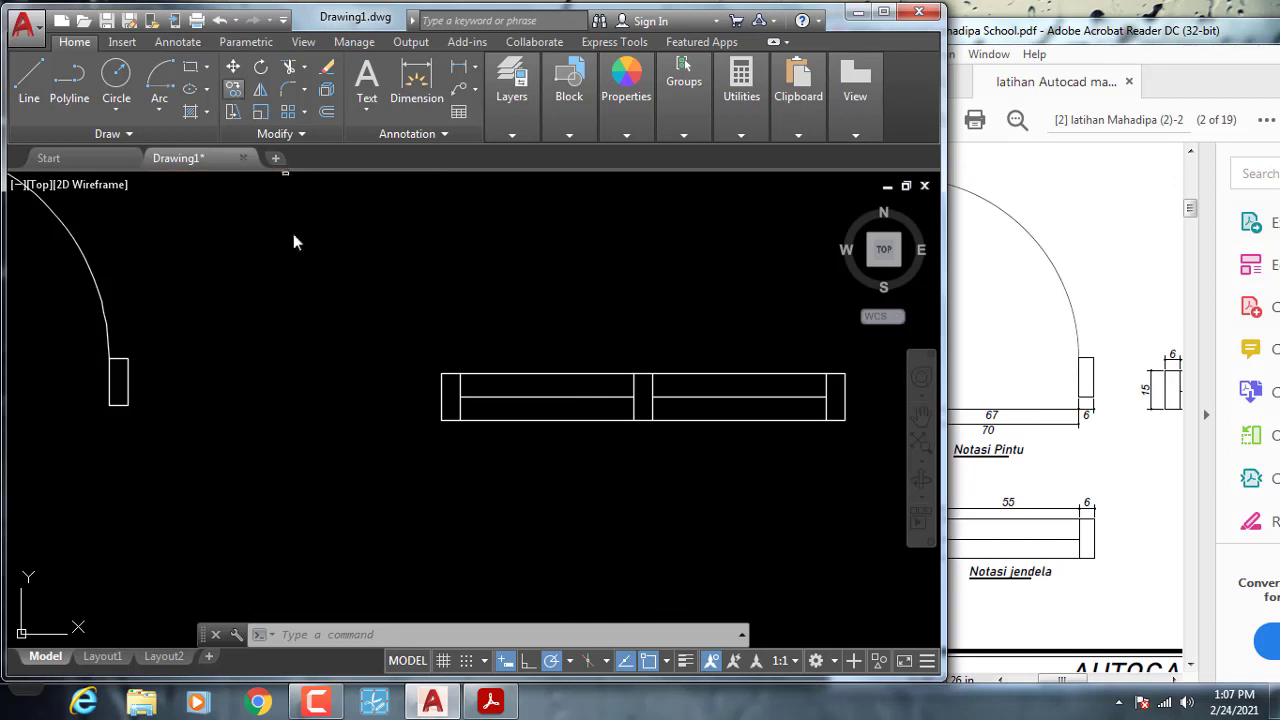
click(359, 277)
click(682, 492)
key(Return)
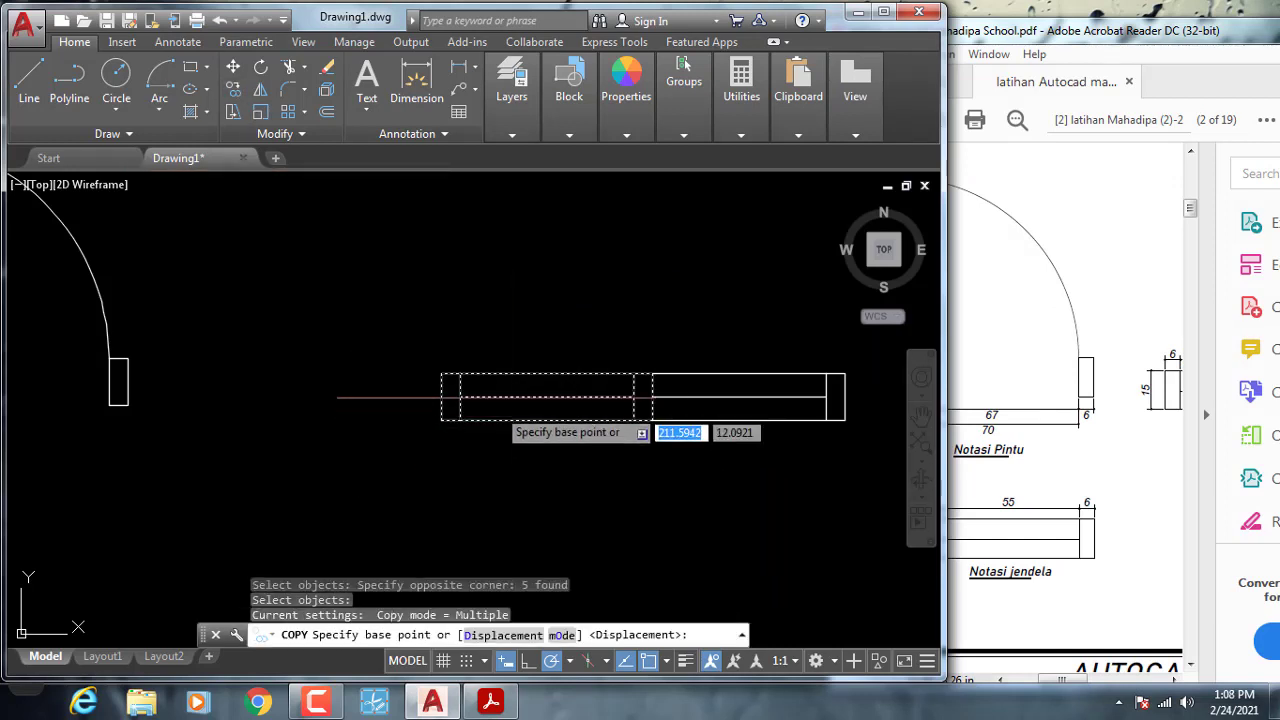
click(543, 394)
scroll(549, 350, down, 4)
click(548, 293)
key(Return)
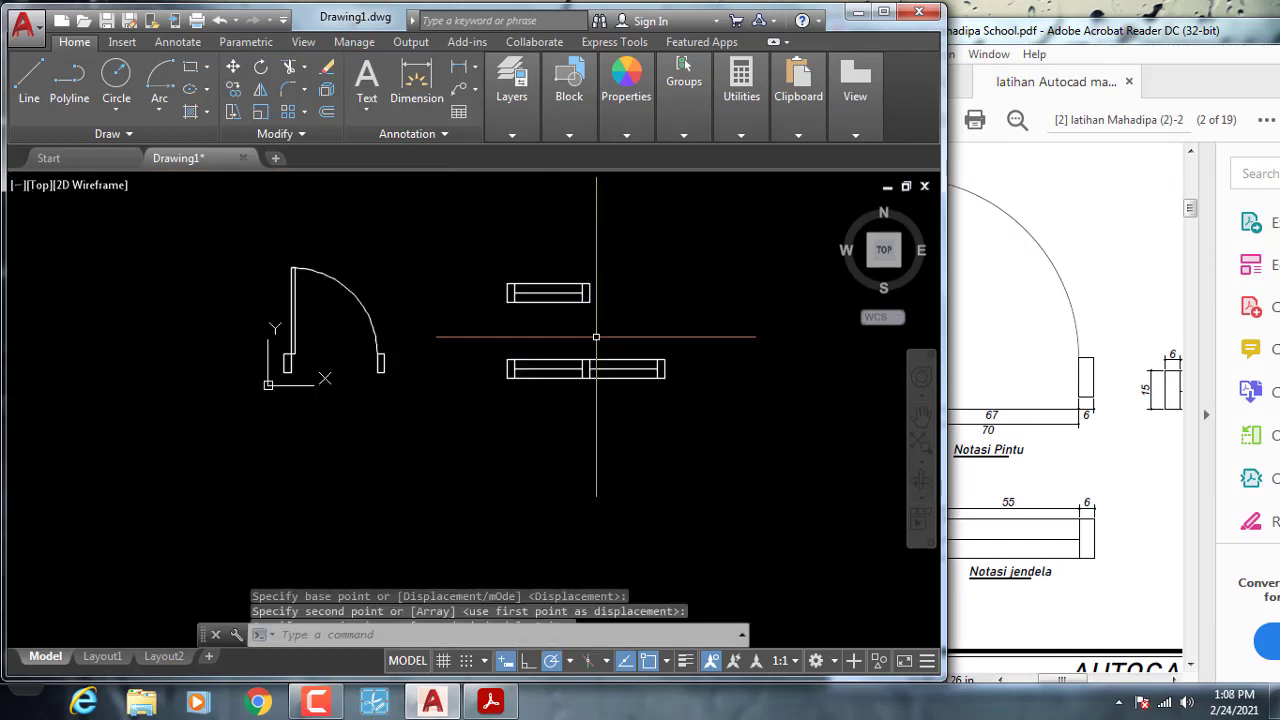
Draw the PDF's column symbol (Kolom) as a 15 by 15 rectangle below and to the right of the double window
click(1110, 540)
scroll(1100, 538, down, 5)
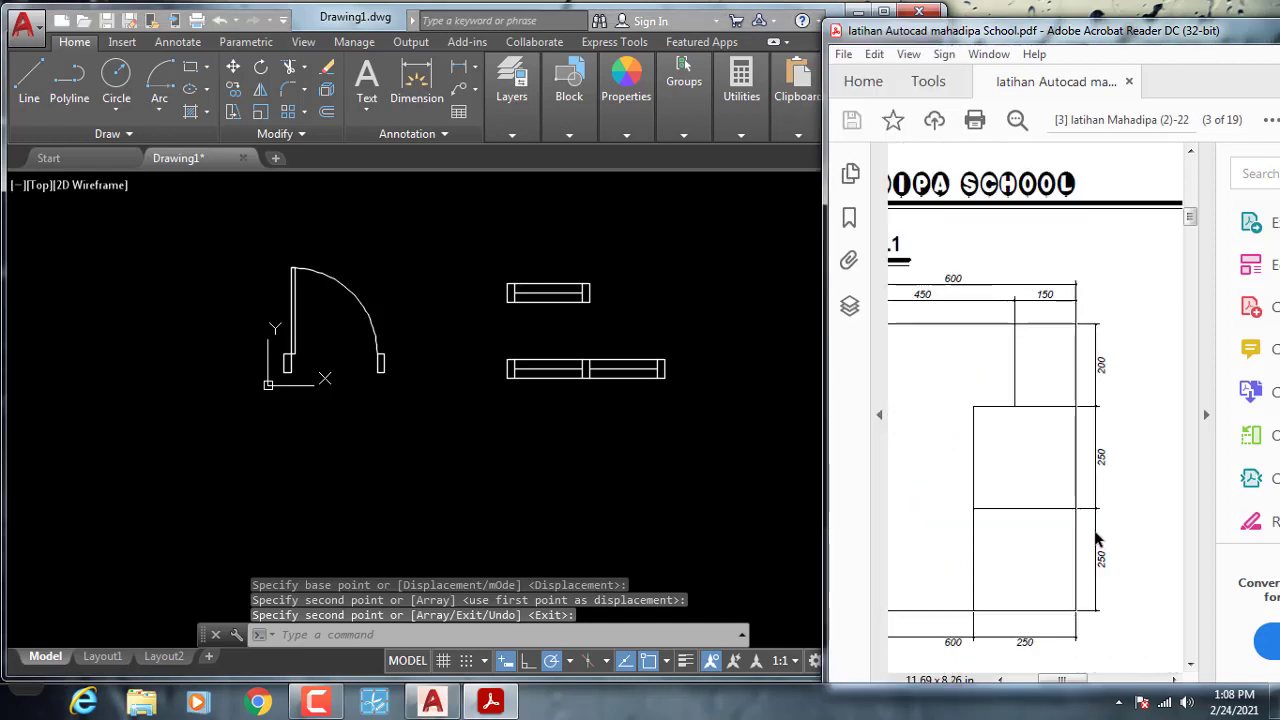
scroll(1097, 540, up, 4)
drag(1080, 681, 1108, 683)
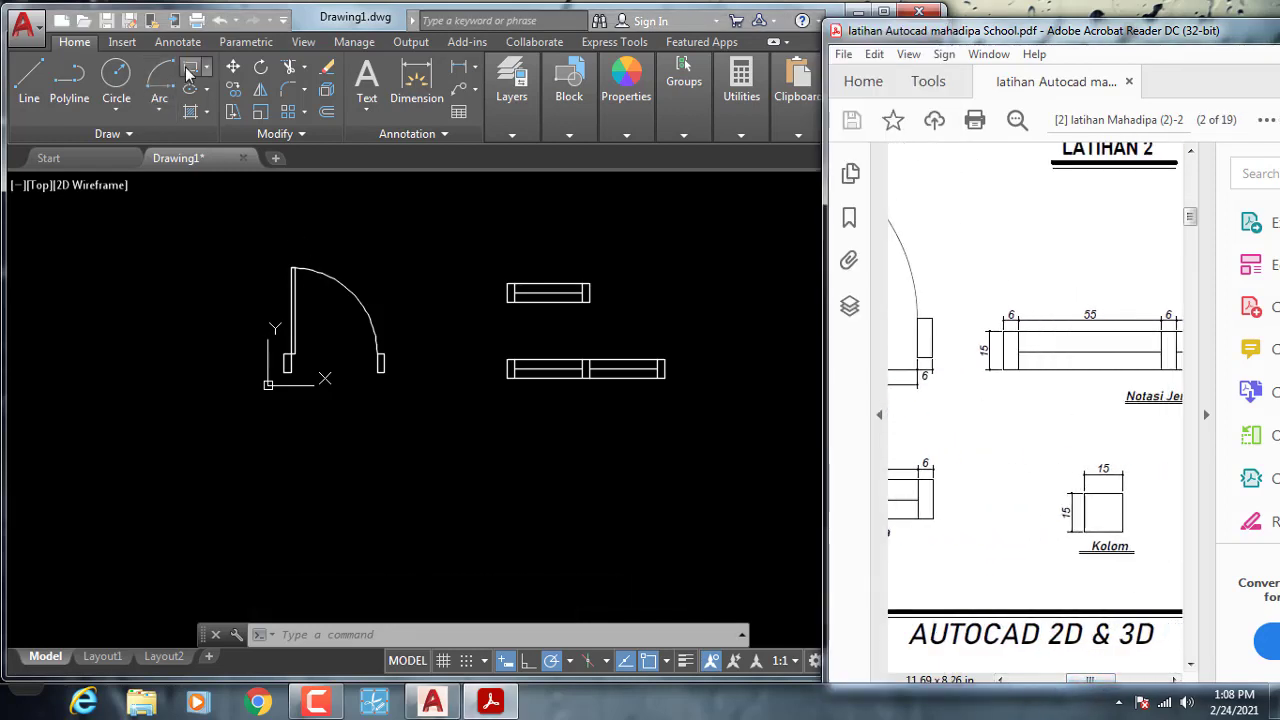
key(alt+Tab)
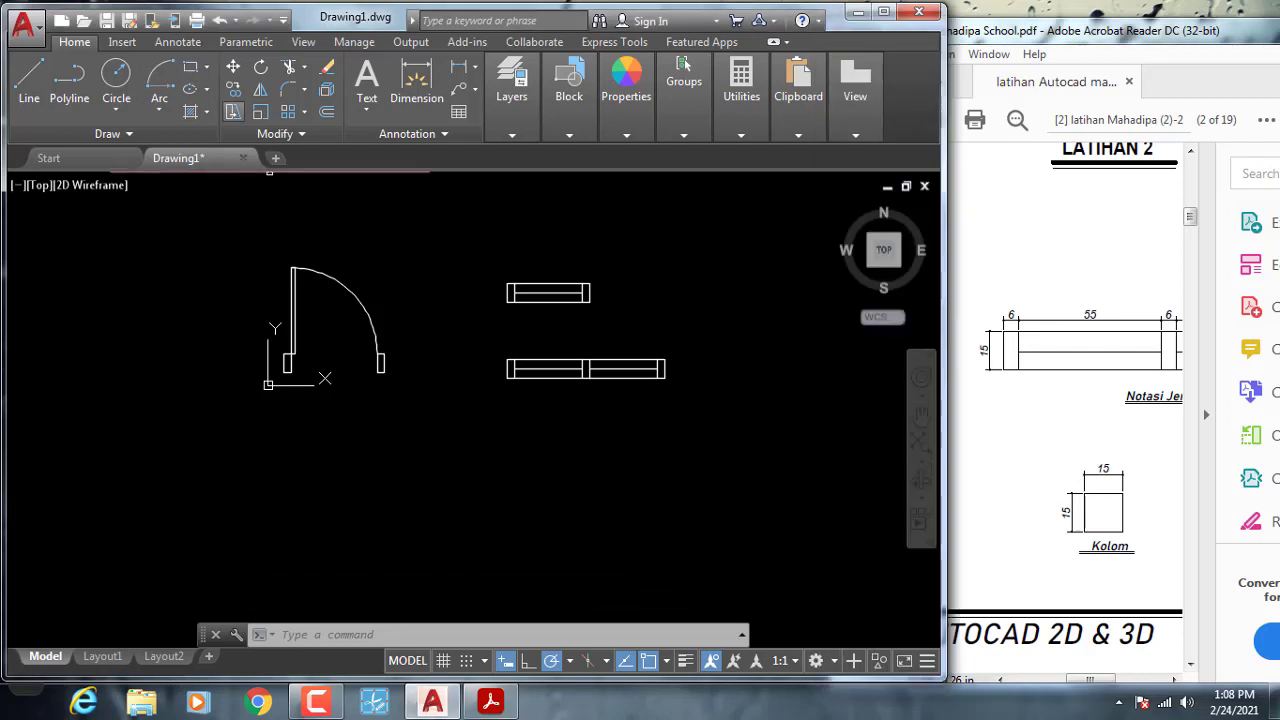
click(192, 72)
click(712, 415)
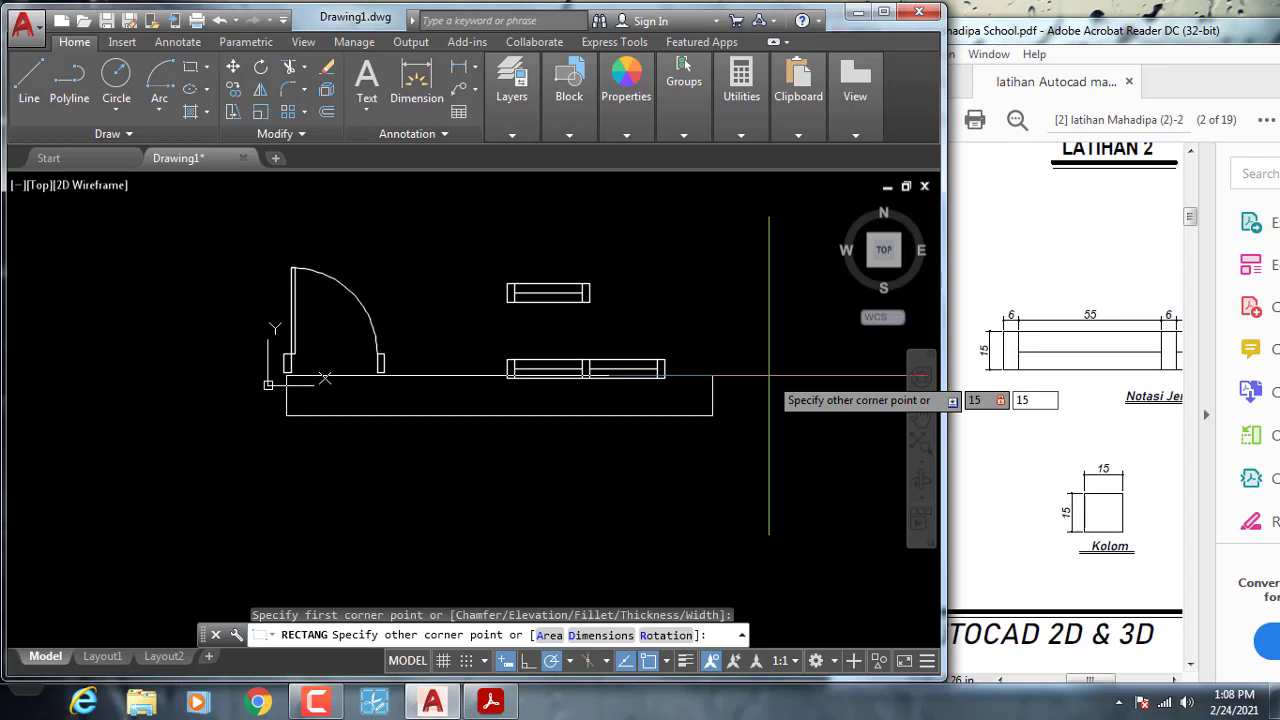
text(15)
key(Return)
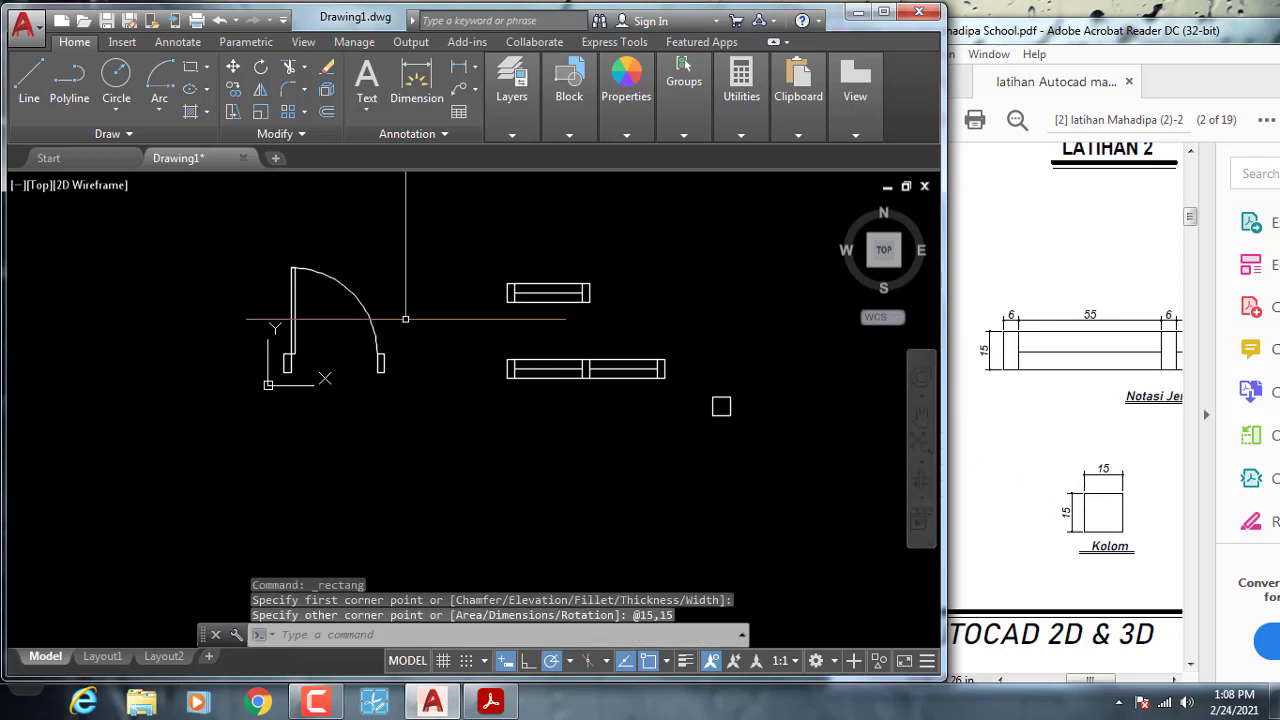
middle_drag(405, 319, 382, 455)
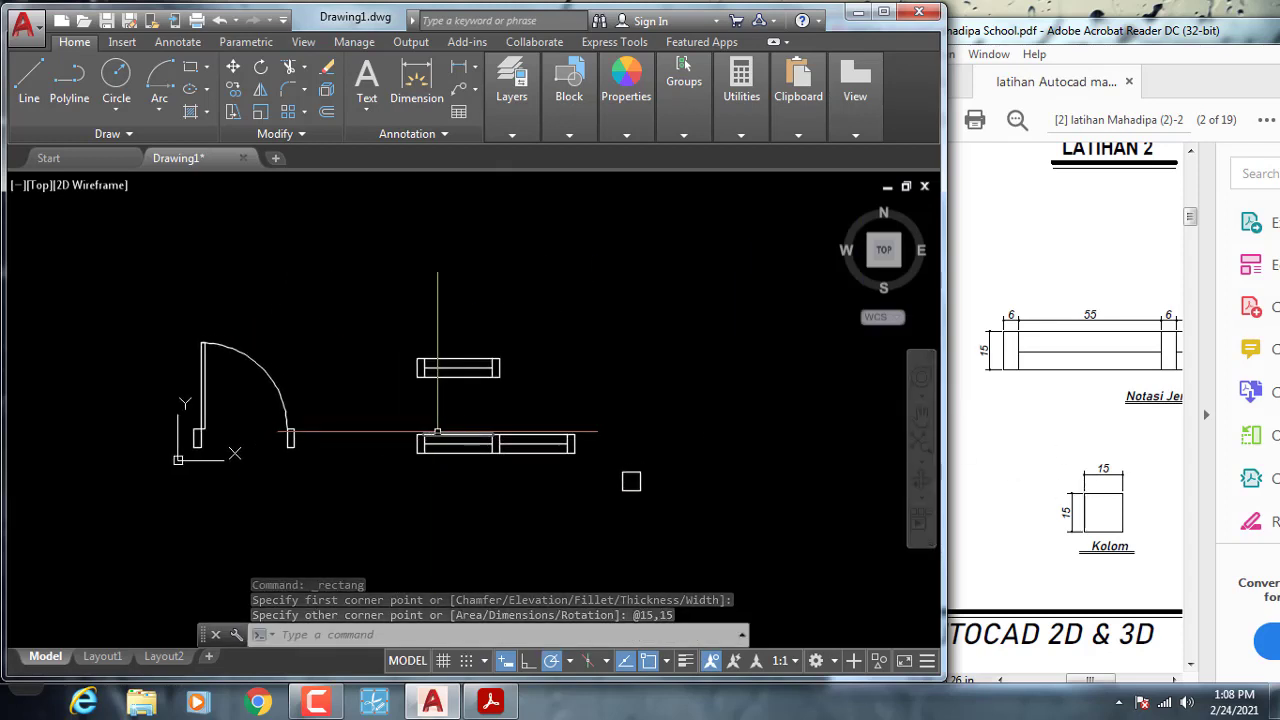
middle_drag(495, 434, 534, 420)
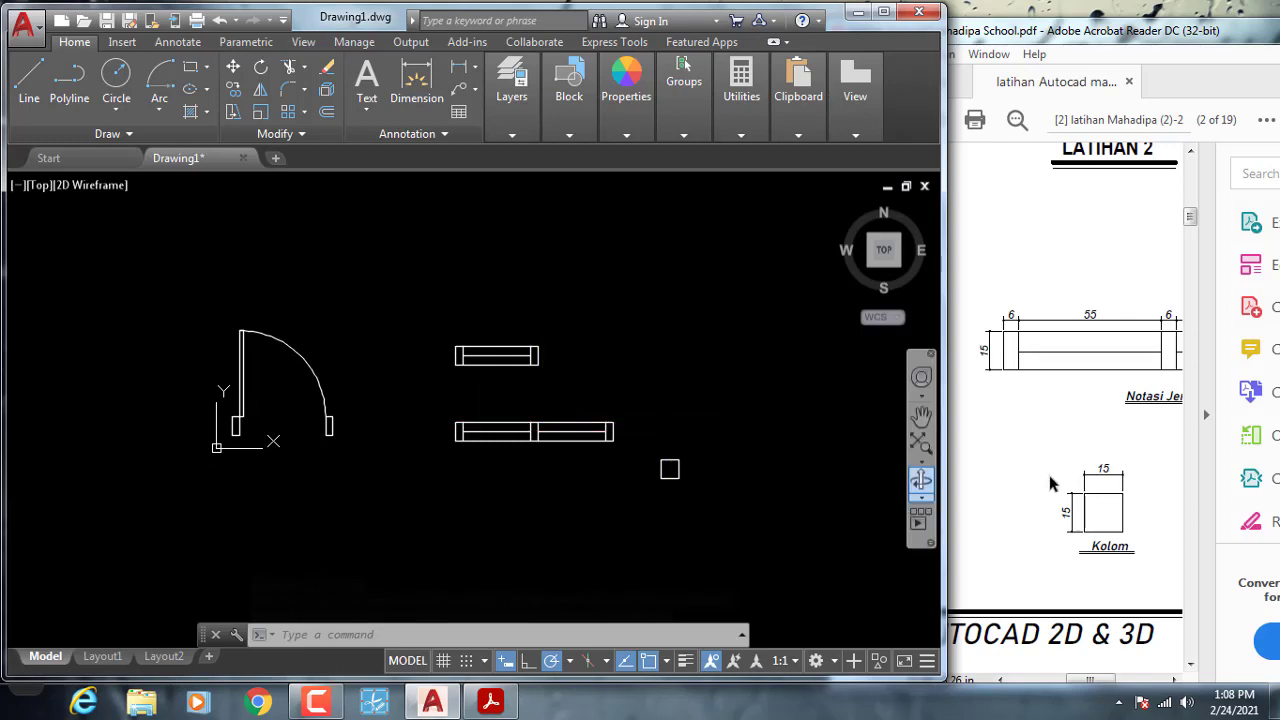